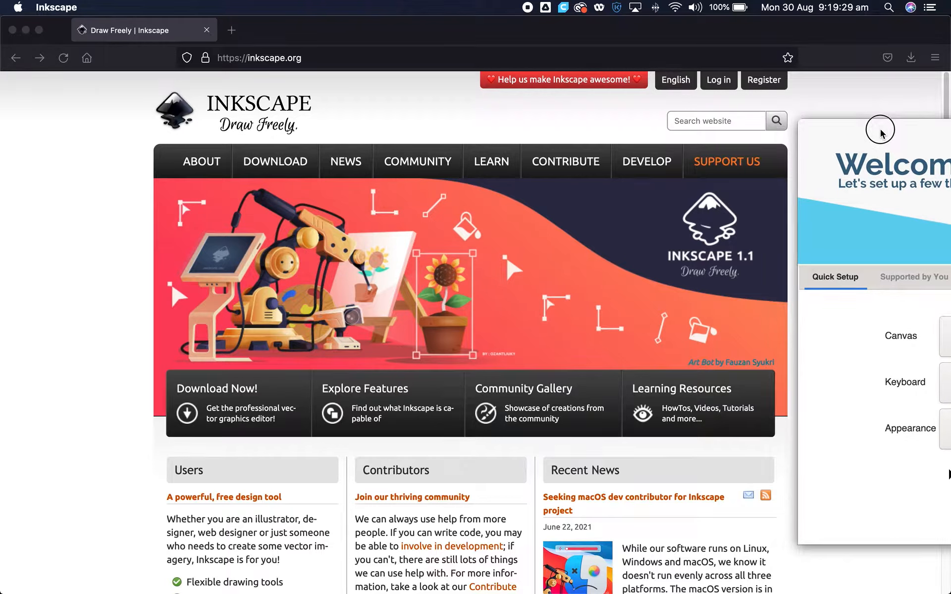
Create a new blank document from the welcome screen and widen its window to fill the display
left_click_drag(880, 131, 872, 131)
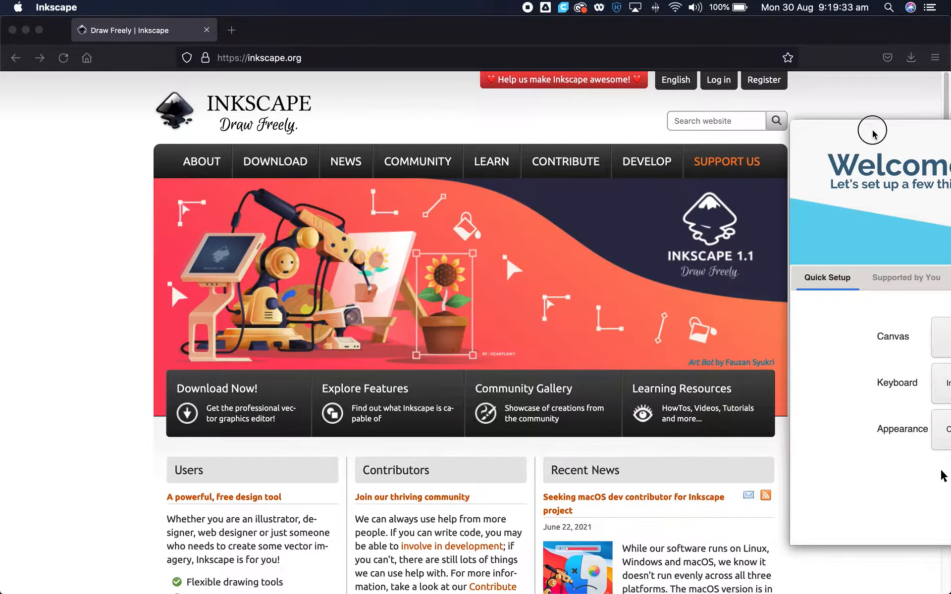
left_click_drag(872, 131, 328, 92)
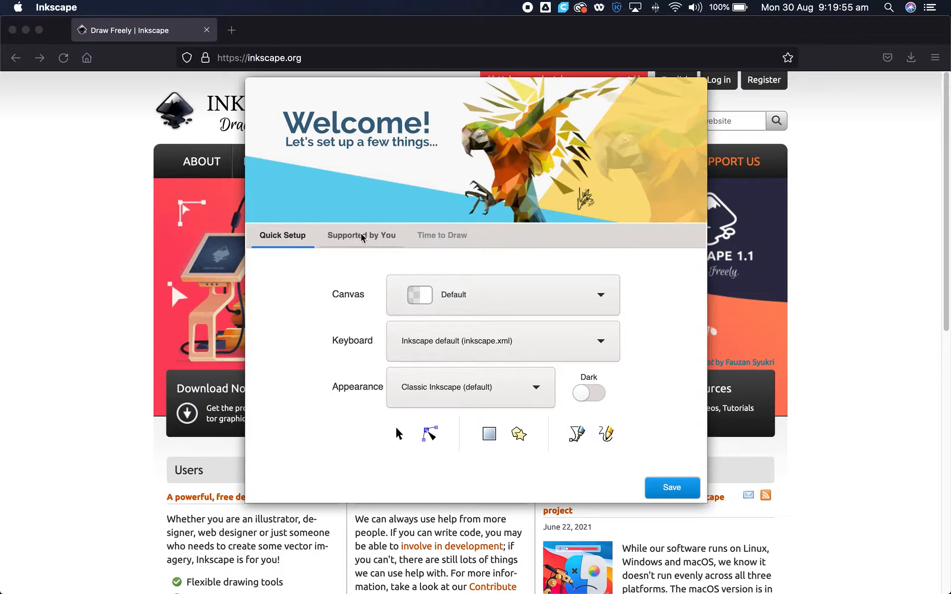
left_click(443, 236)
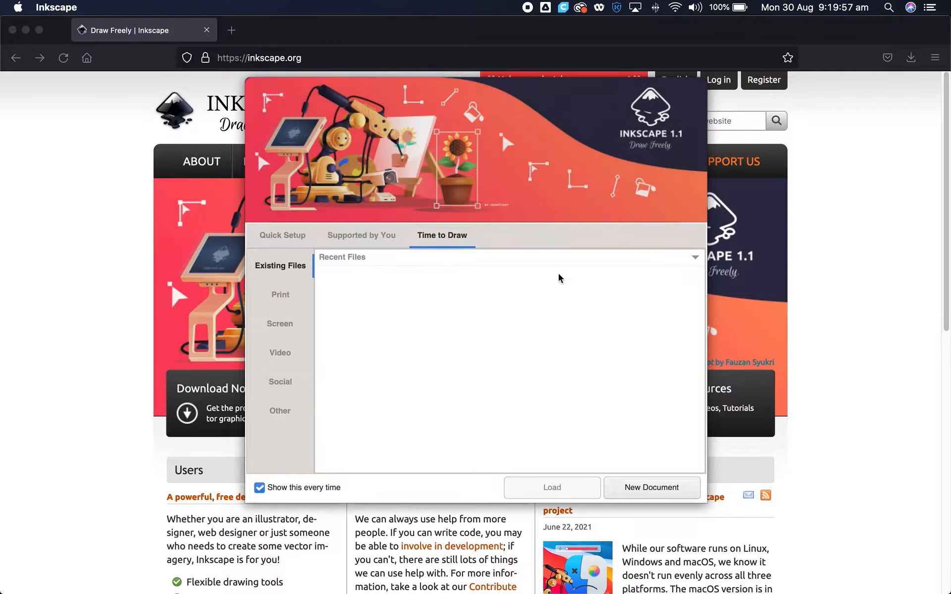
left_click(658, 487)
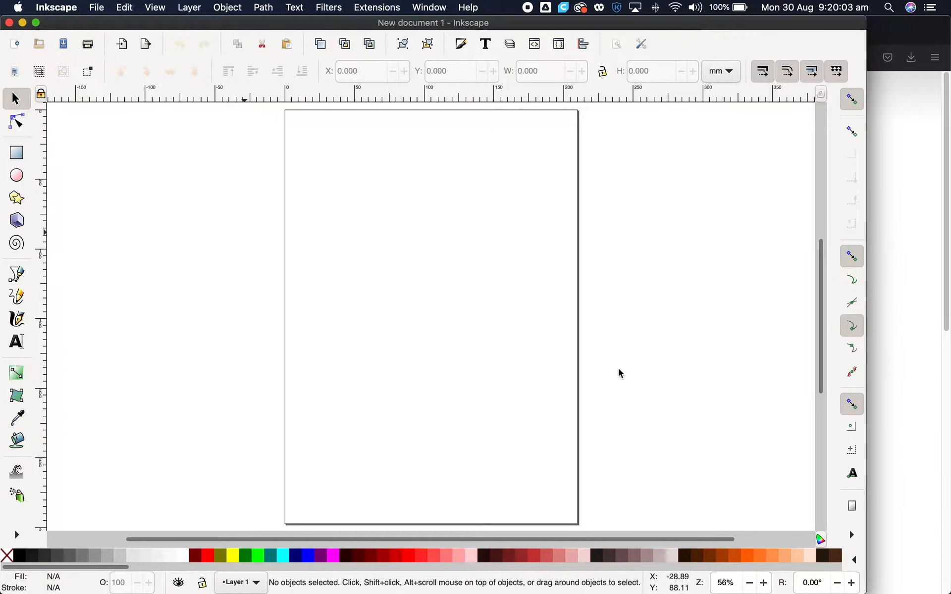
left_click_drag(868, 497, 945, 501)
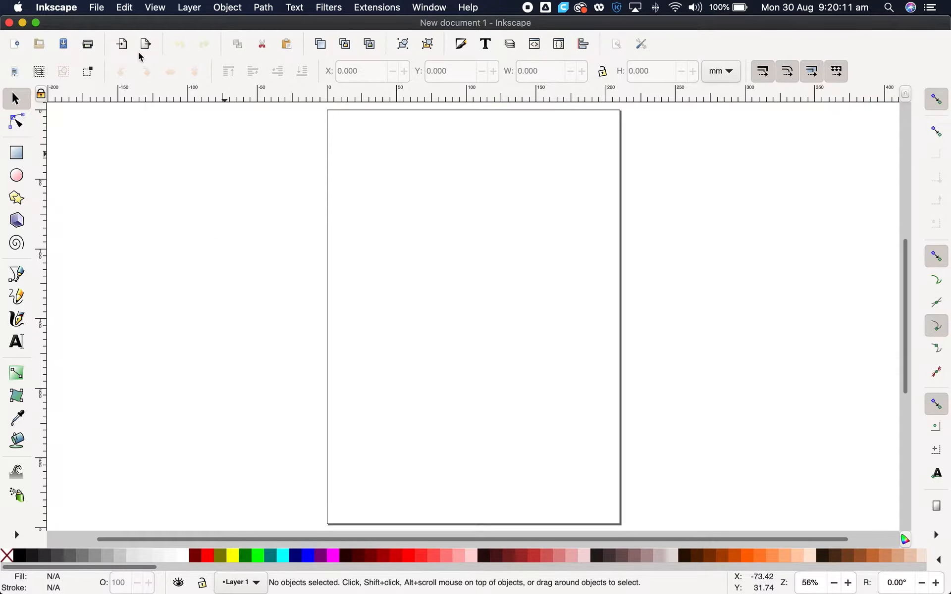
Set the document's page size to A3 with landscape orientation and close the document properties
left_click(97, 7)
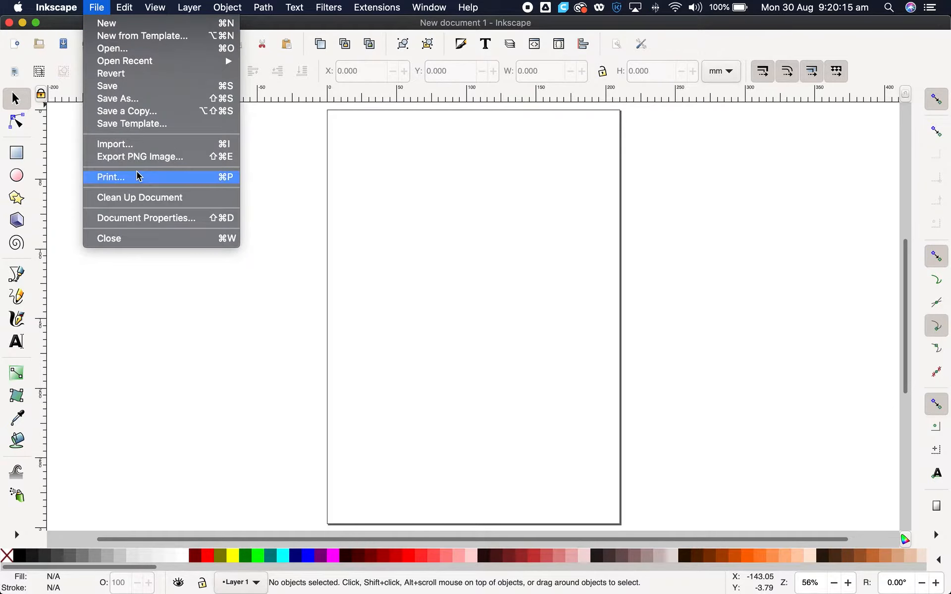
left_click(164, 225)
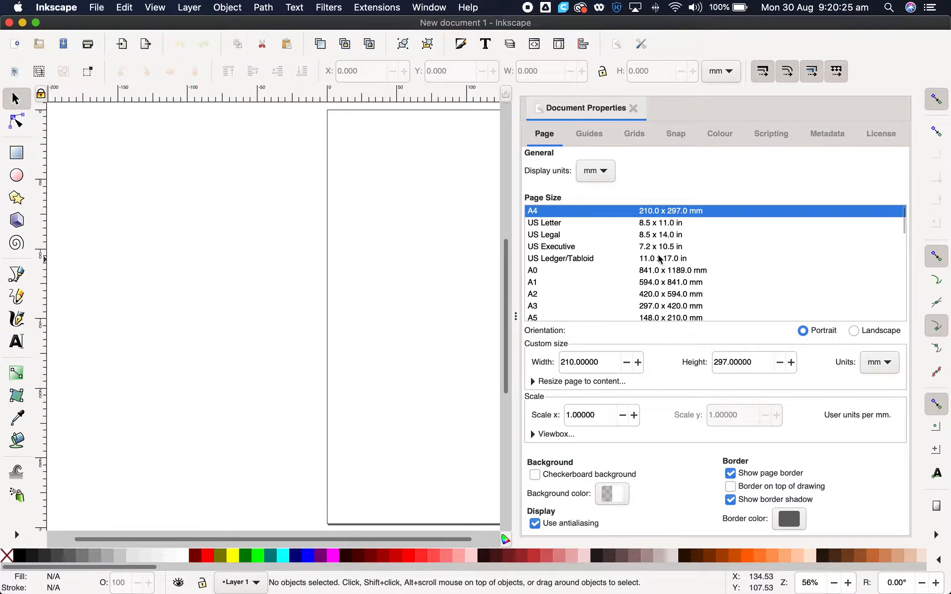
left_click(649, 307)
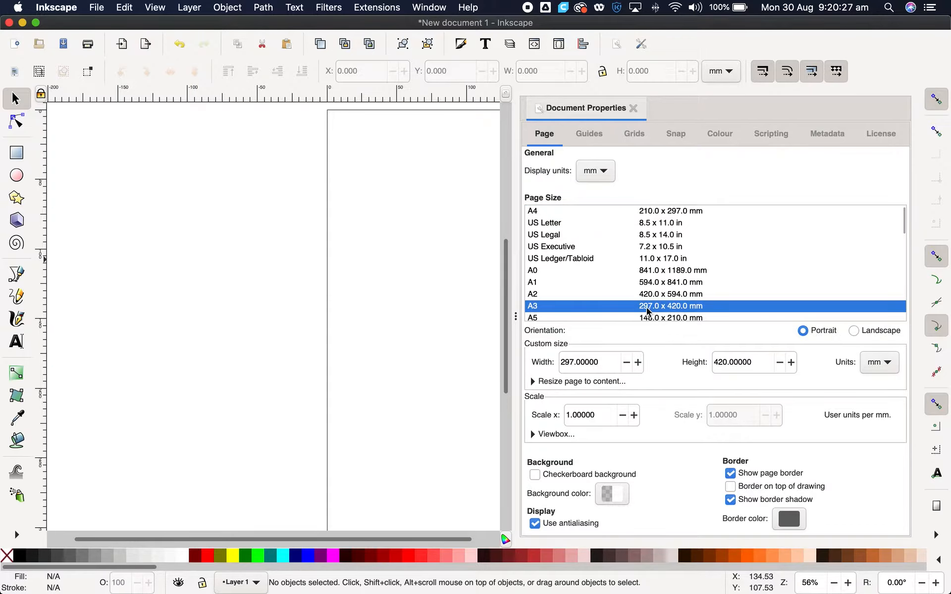
left_click(852, 330)
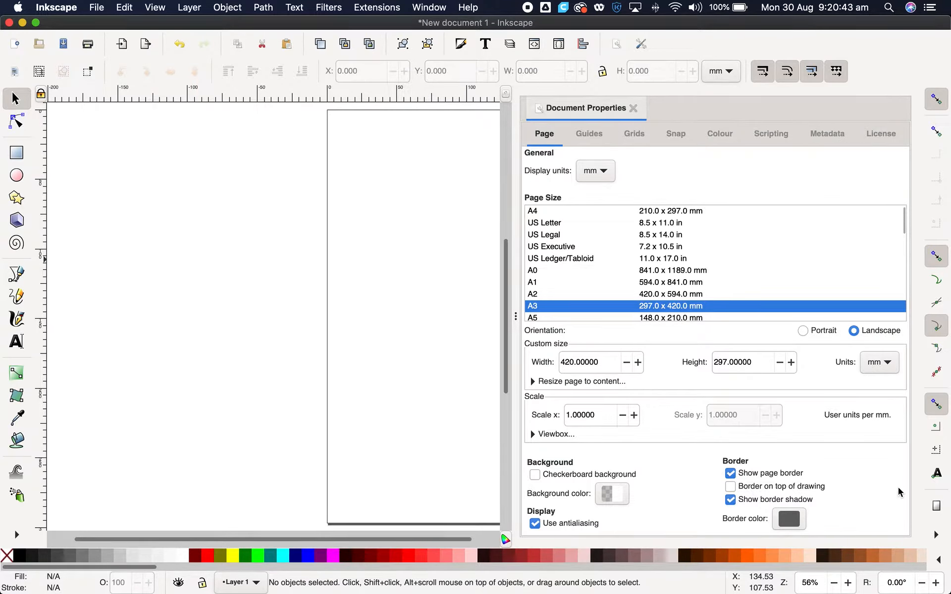
left_click(634, 109)
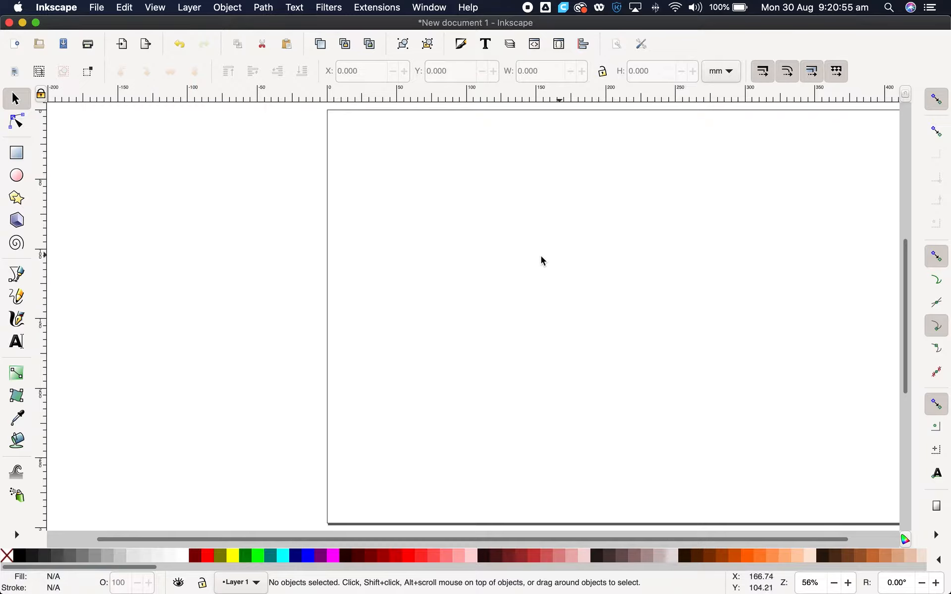
Center the page in view and show the list of the document's layers
key("space")
left_click_drag(642, 303, 522, 310)
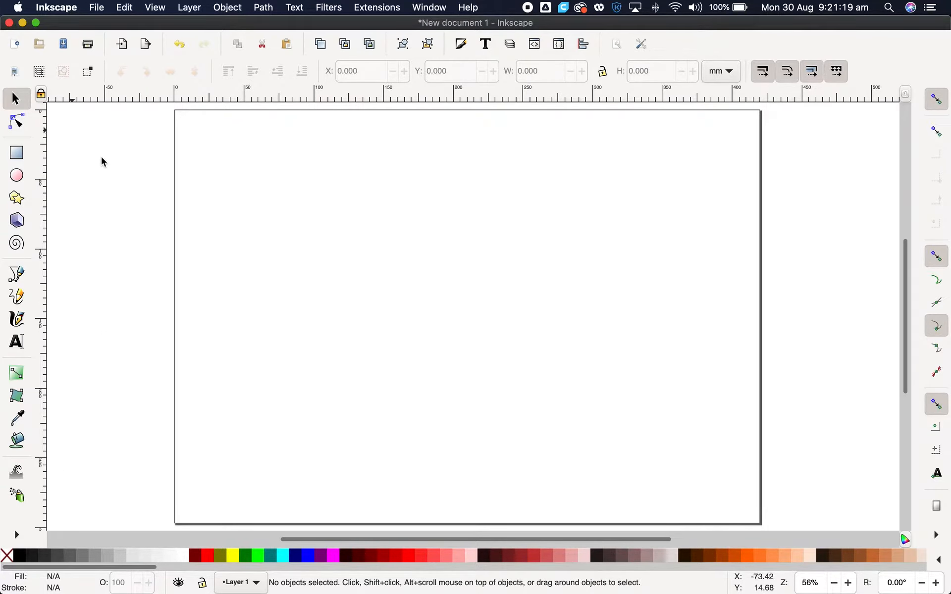
left_click(286, 218)
left_click(424, 9)
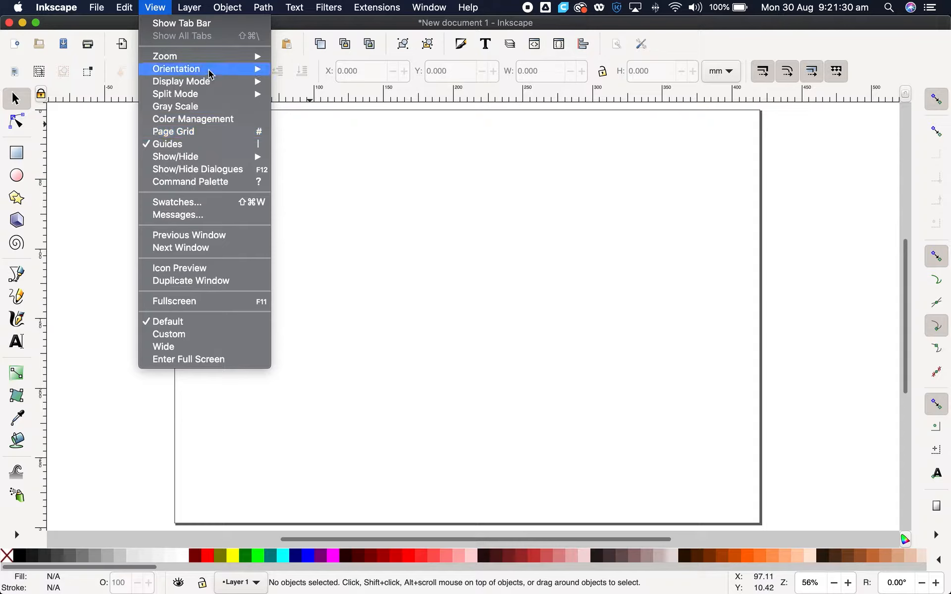
mouse_move(200, 14)
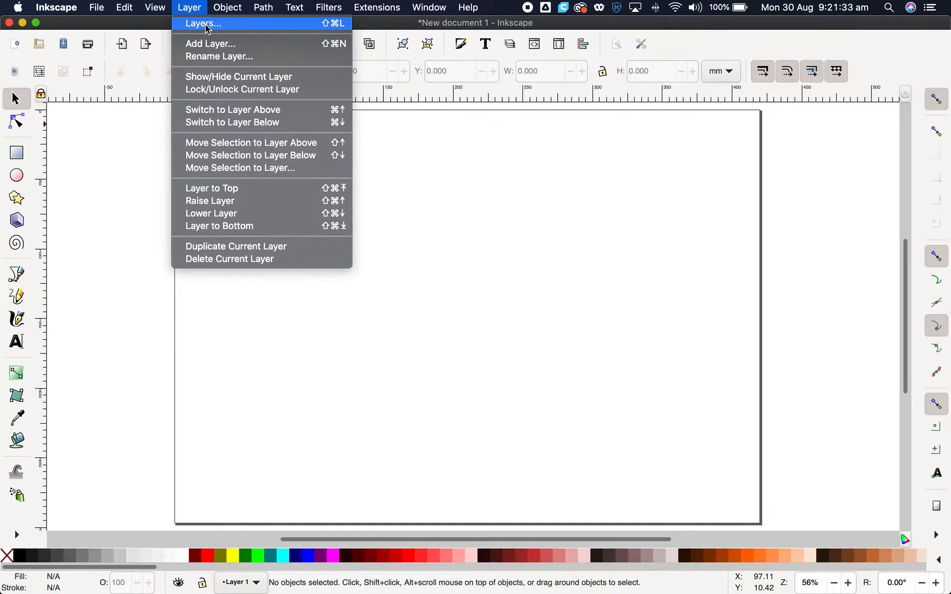
left_click(207, 29)
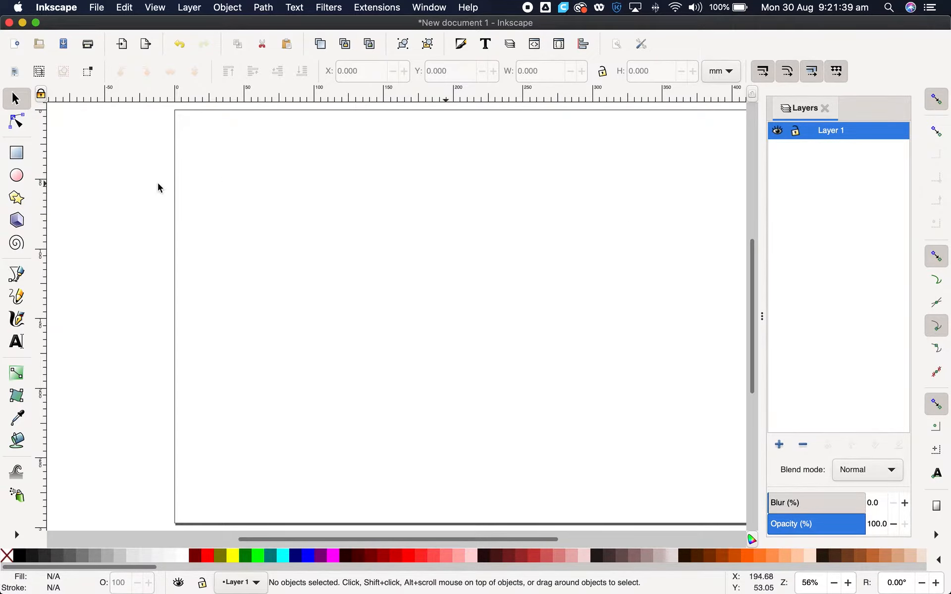
Import "teacher example of a one point perspective.jpg" from the Desktop's "_example scan" folder as an embedded image, allowing Desktop access
left_click(97, 9)
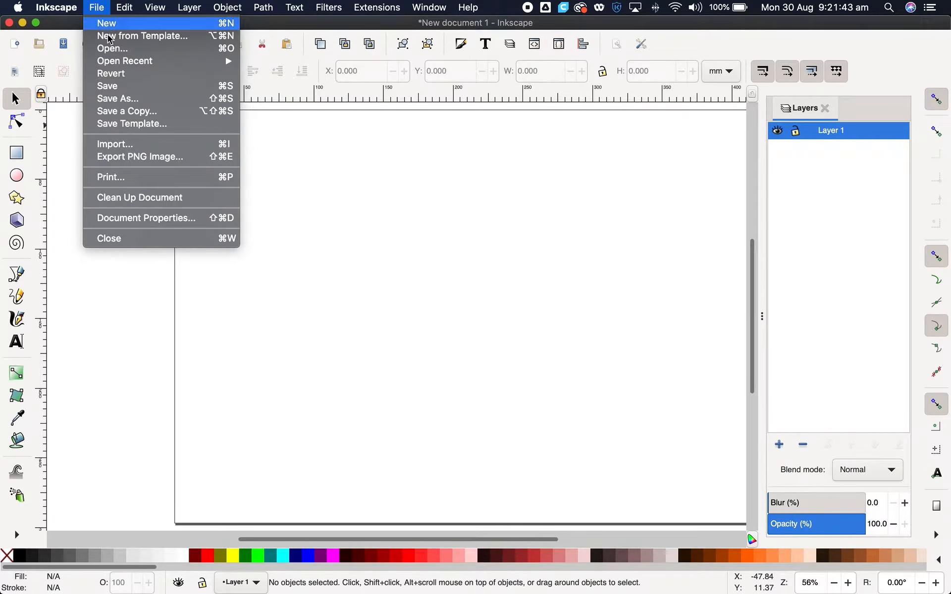
left_click(121, 146)
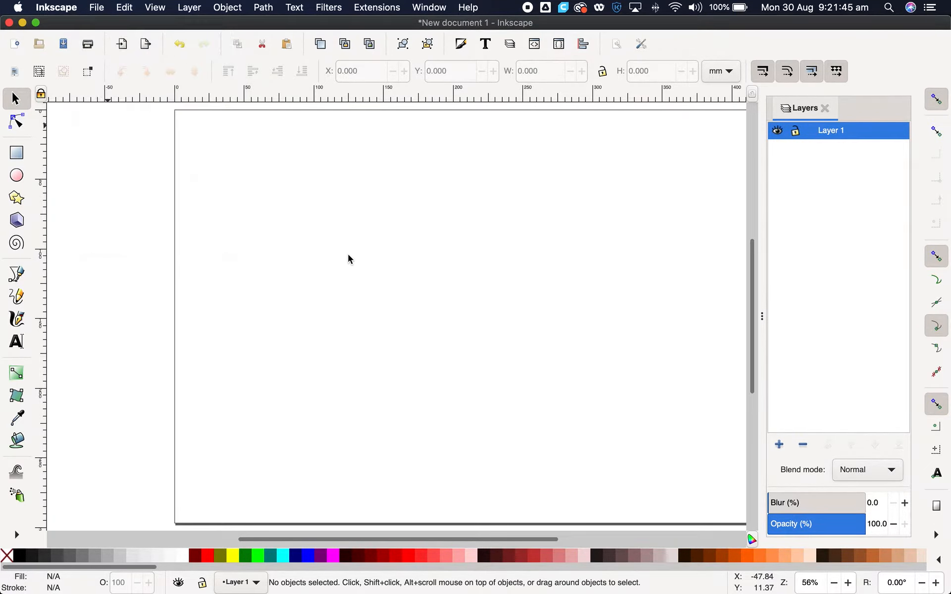
left_click(210, 193)
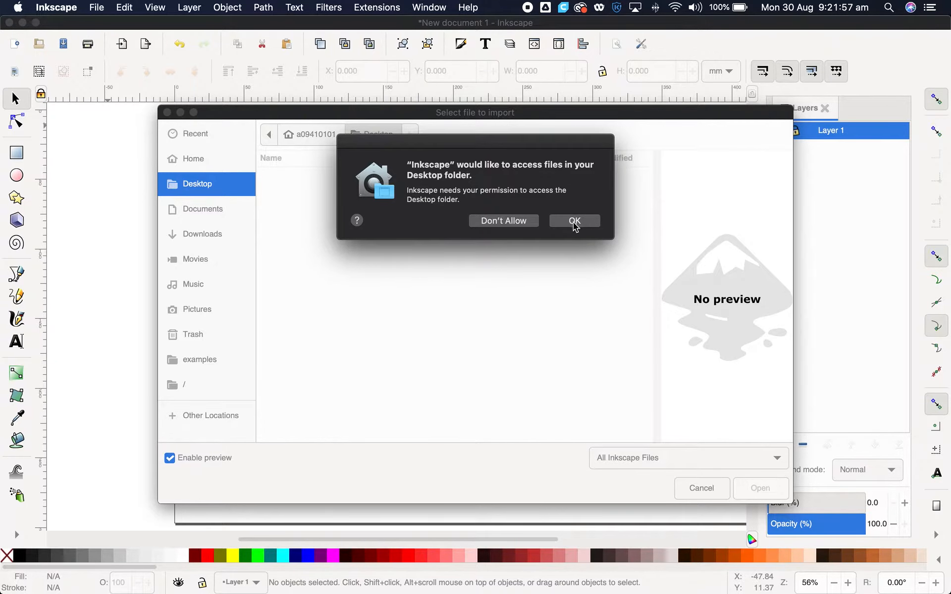
left_click(573, 221)
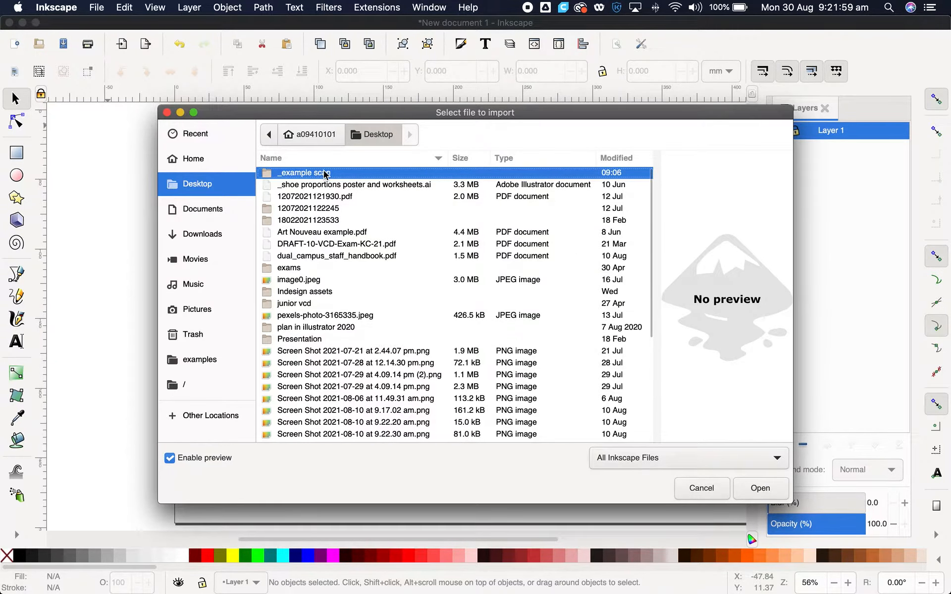
double_click(297, 175)
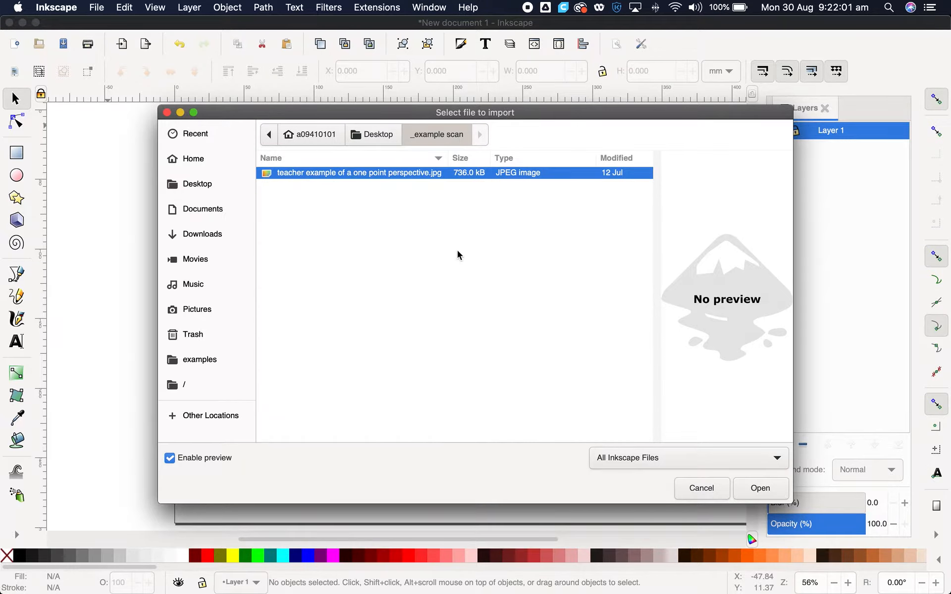
left_click(760, 489)
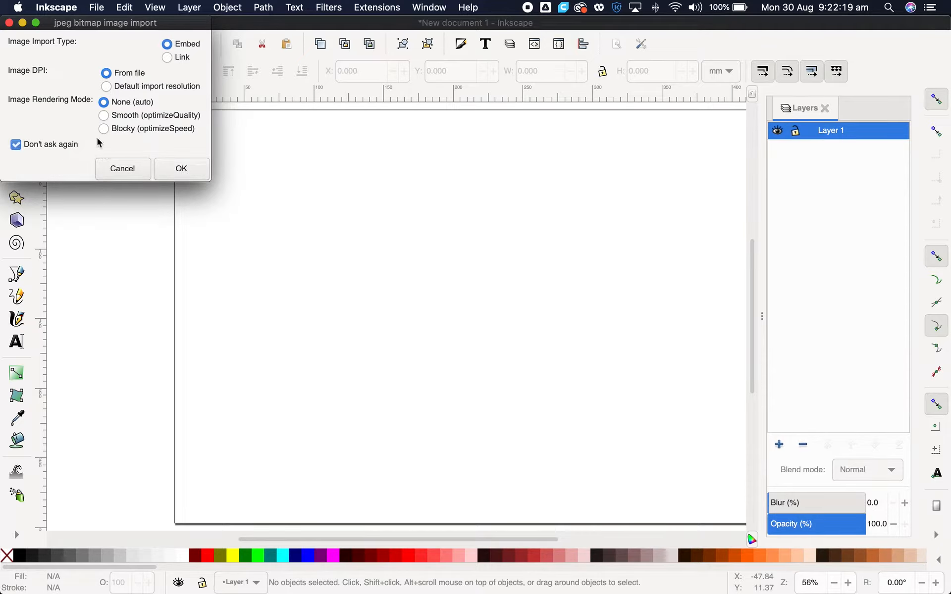
left_click(182, 170)
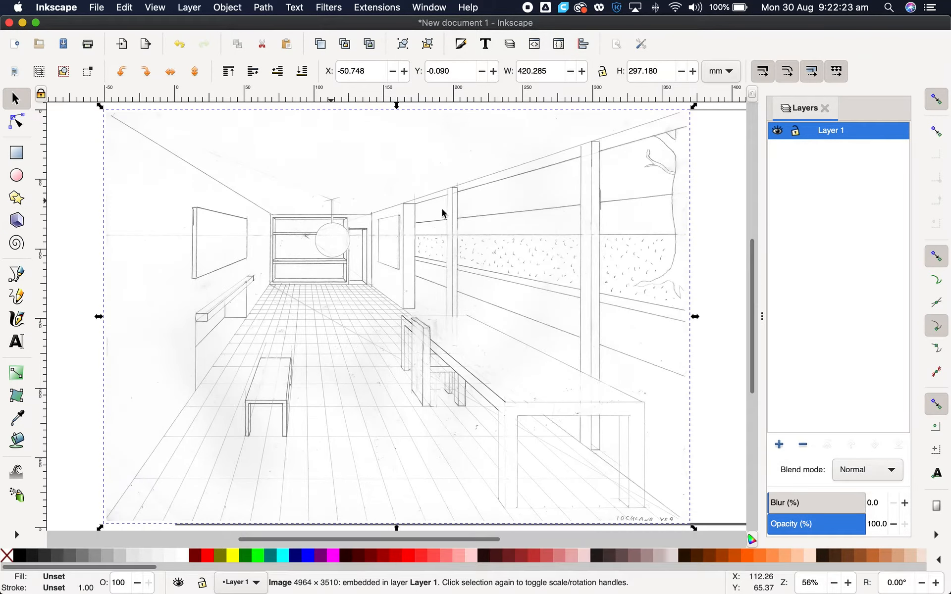
Move the imported perspective drawing so its edges line up with the A3 page, and deselect it
left_click_drag(351, 242, 510, 267)
mouse_move(271, 204)
left_mouse_down()
mouse_move(330, 210)
mouse_move(295, 213)
left_mouse_up()
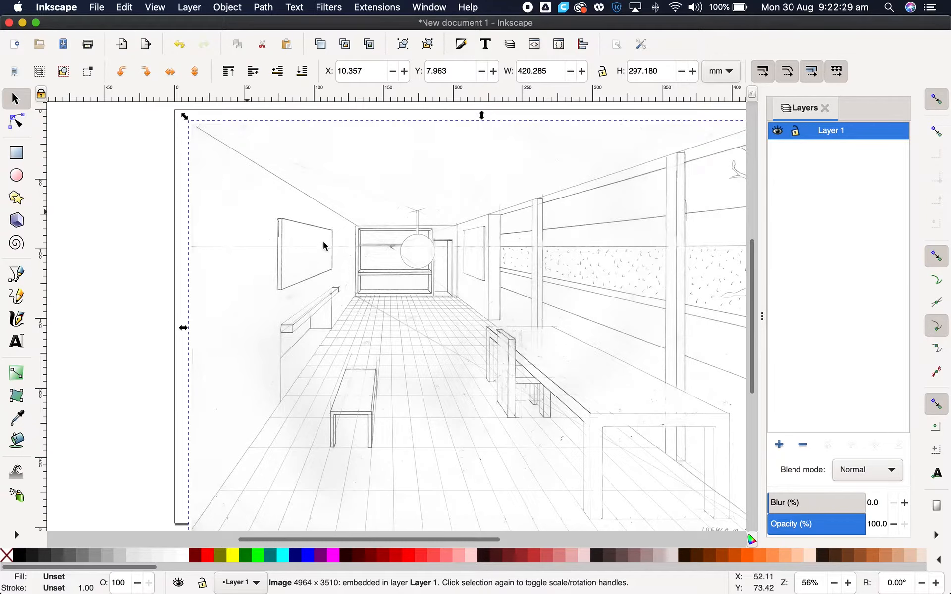
key("Escape")
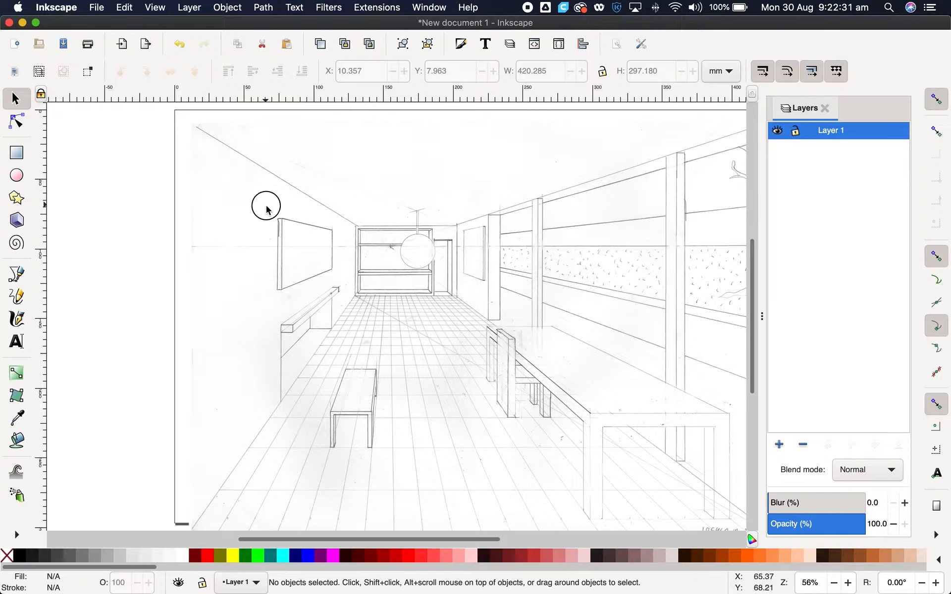
left_click(274, 219)
mouse_move(261, 194)
left_mouse_down()
mouse_move(242, 182)
mouse_move(136, 185)
mouse_move(128, 200)
left_mouse_up()
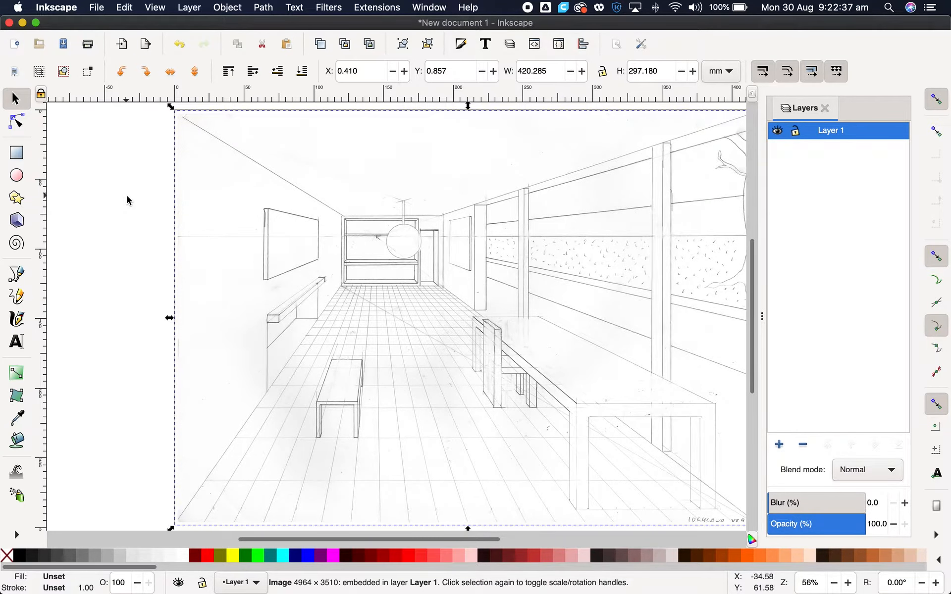
left_click(137, 202)
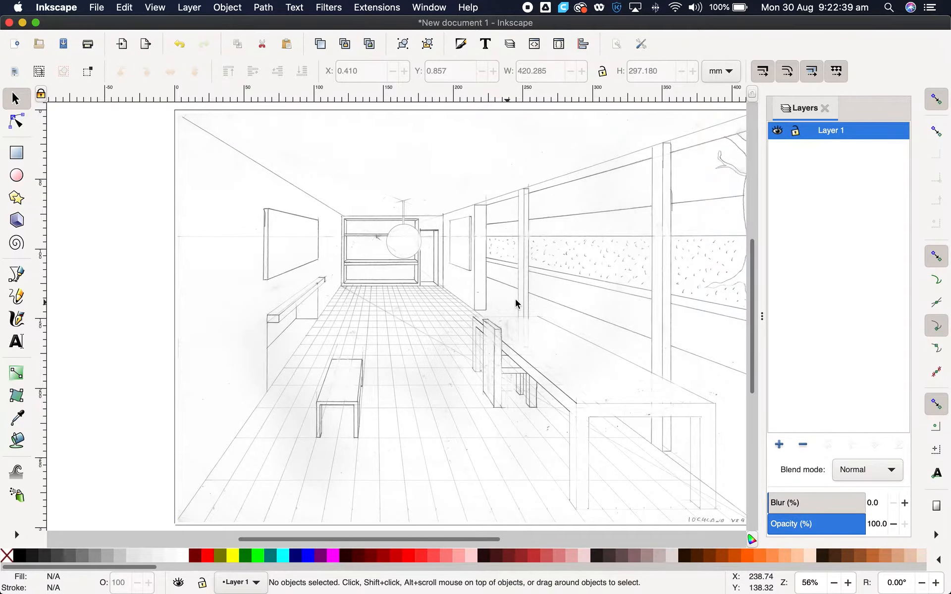
Rename the layer holding the scanned drawing as "image"
left_click_drag(514, 302, 436, 306)
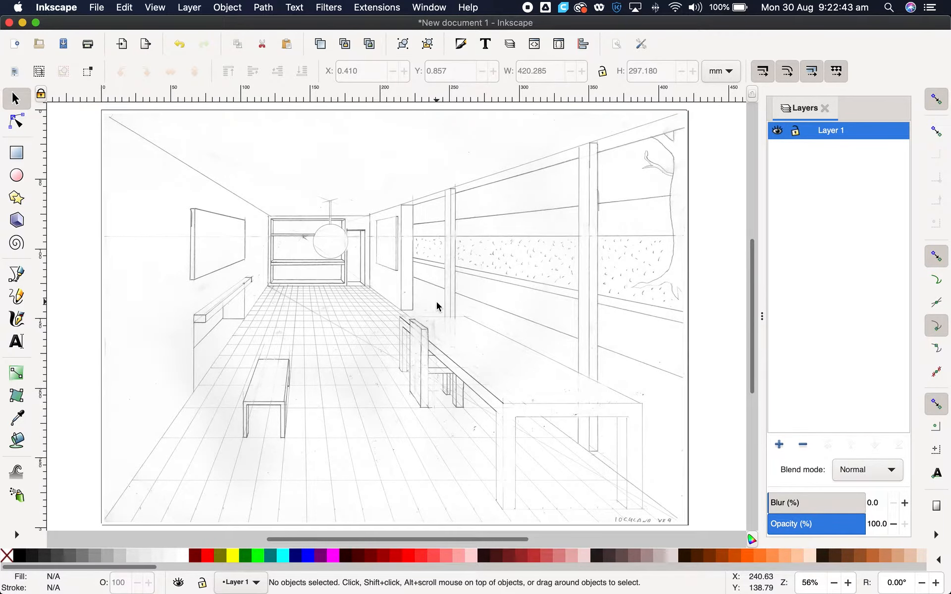
double_click(833, 132)
type("image")
key("Return")
Add a layer named "trace" above the image layer and lock the image layer
left_click(778, 445)
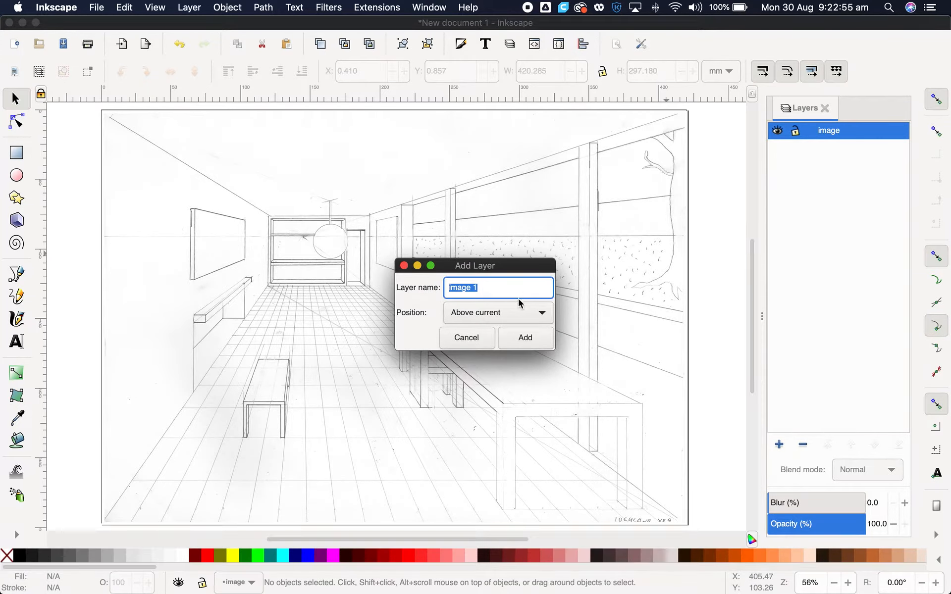
type("trace")
left_click(525, 337)
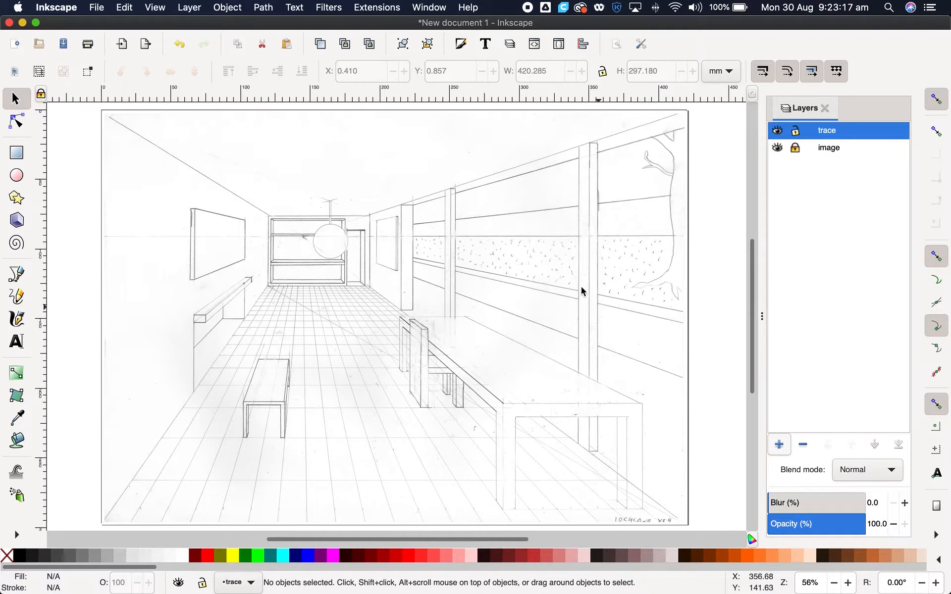
Draw a red-filled ellipse over the round pendant lamp on the trace layer, with radii of about 12.6 mm by 12 mm
key("z")
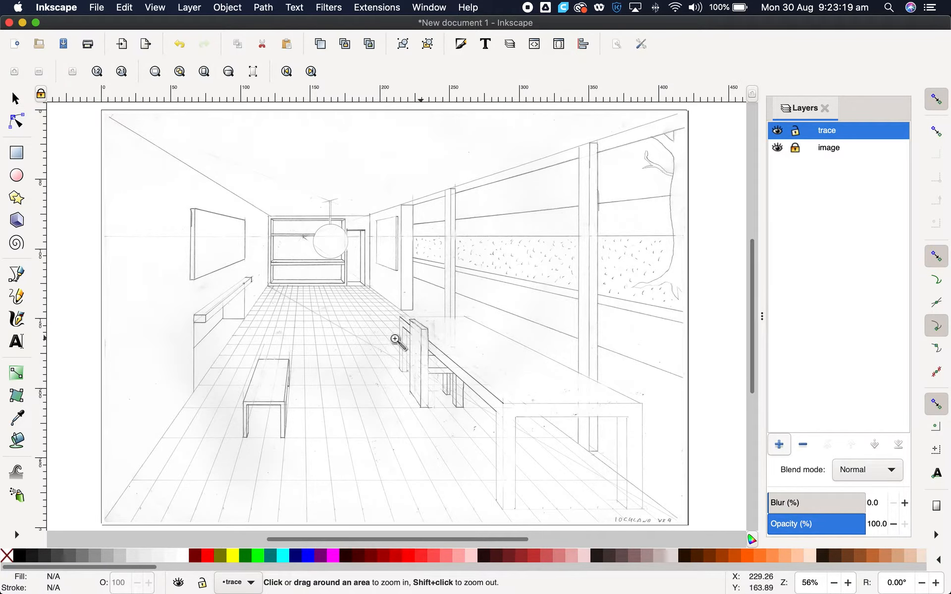
left_click(394, 338)
left_click(327, 243)
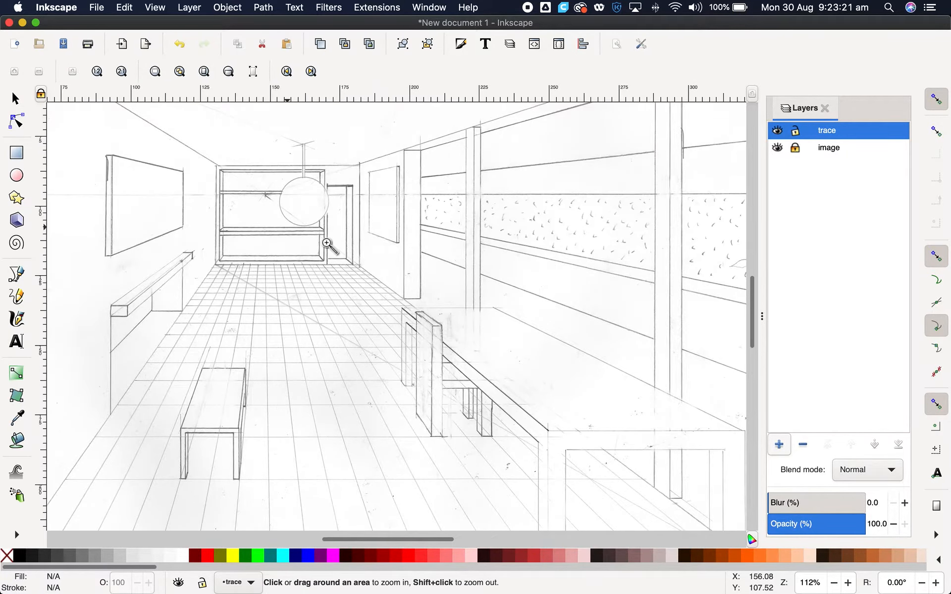
left_click(301, 200)
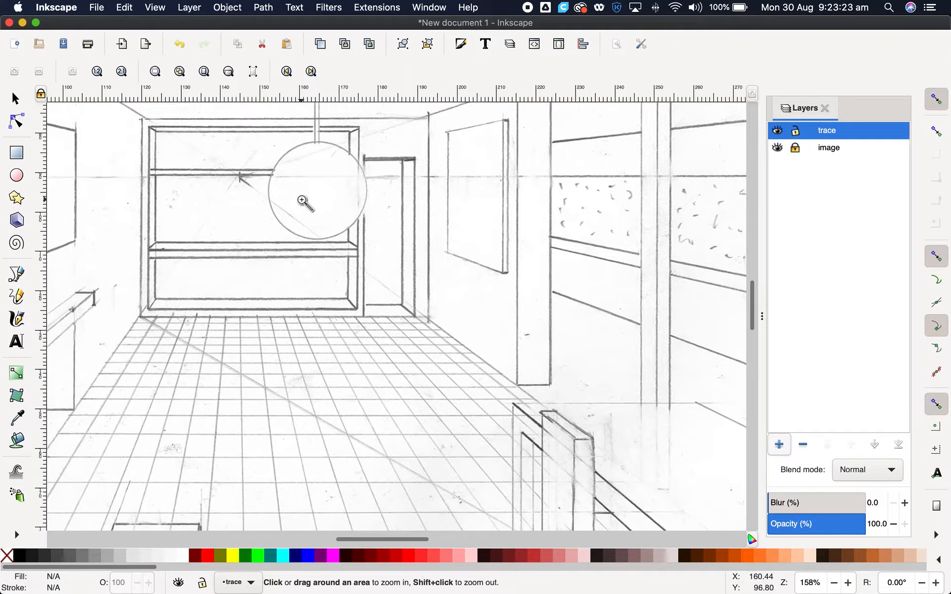
key("space")
left_click_drag(308, 201, 406, 302)
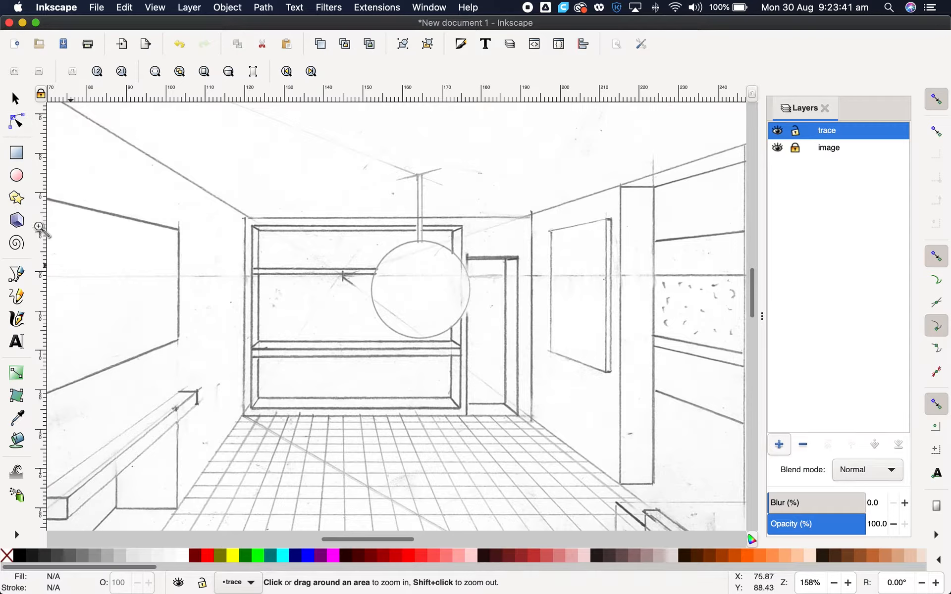
left_click(16, 176)
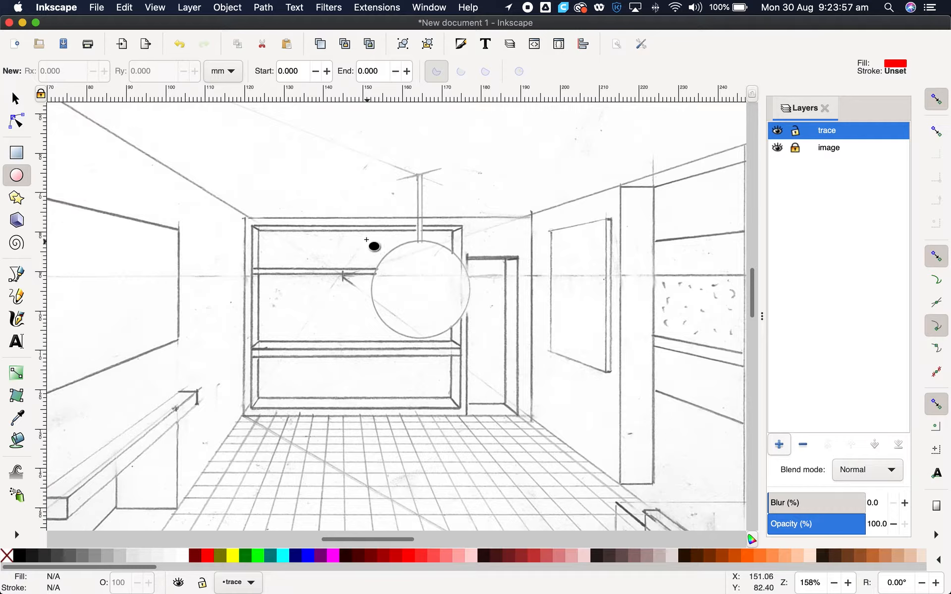
left_click_drag(367, 239, 470, 338)
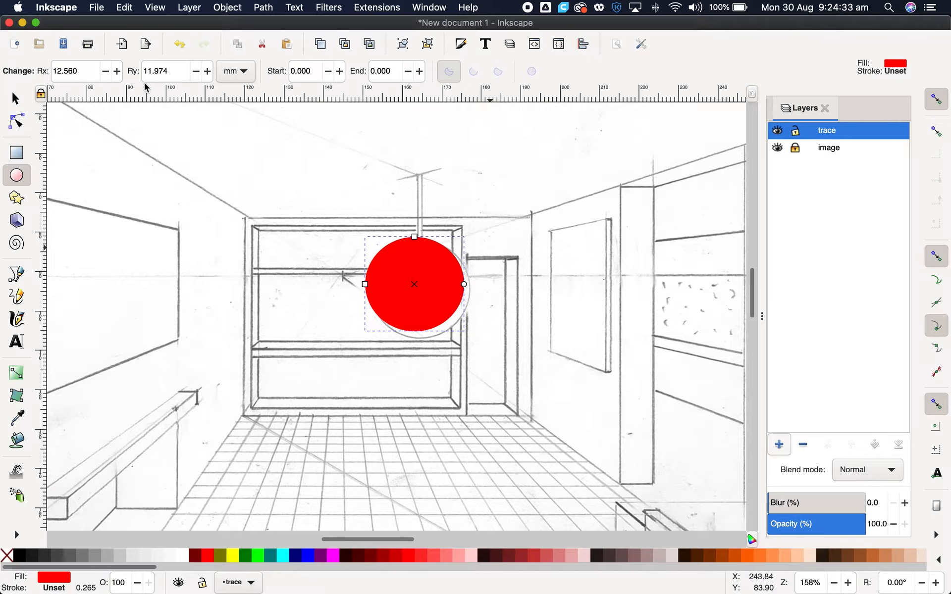
Set the red ellipse's vertical radius to 12.560 mm and move the circle over the pencil outline of the lamp
double_click(169, 71)
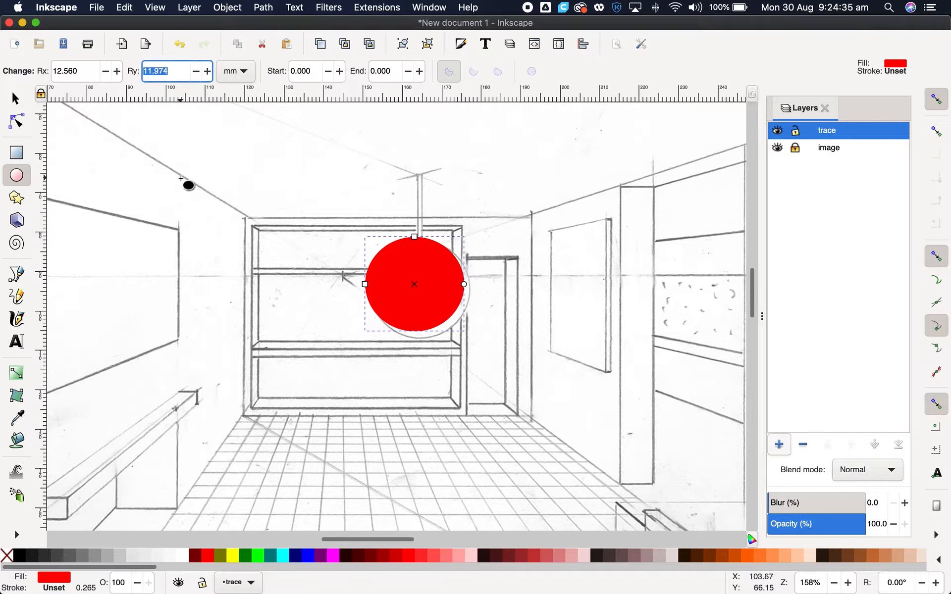
type("12.560")
key("Return")
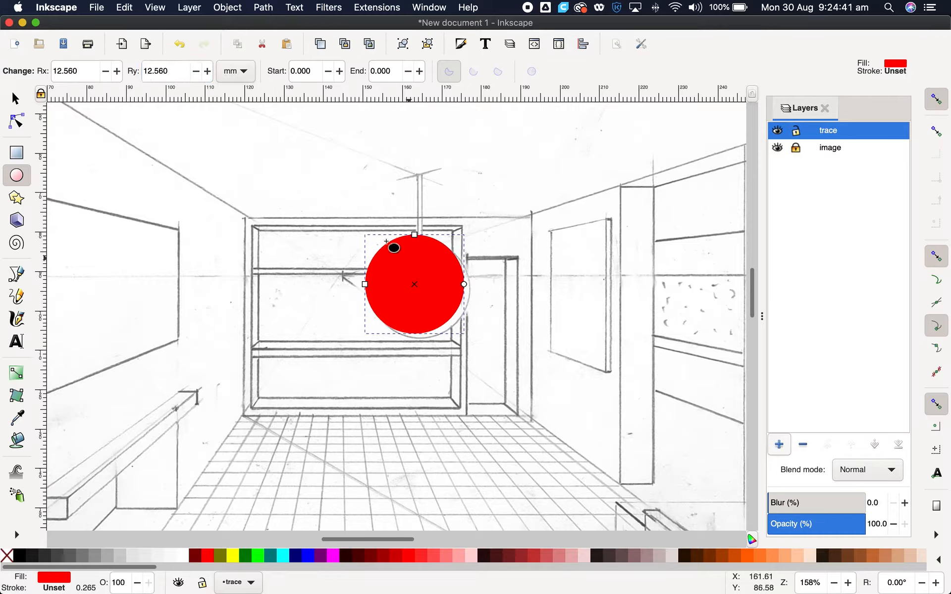
left_click(17, 100)
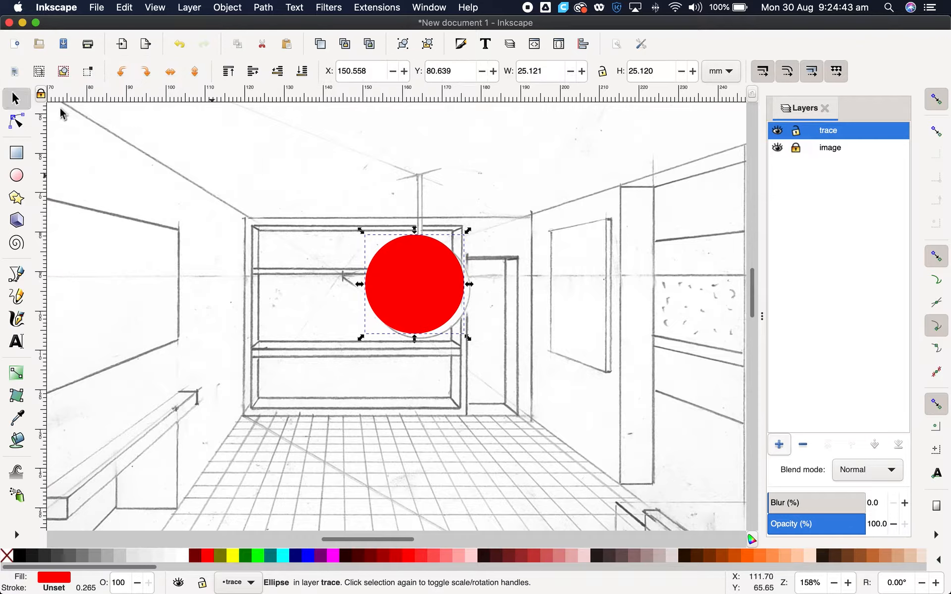
left_click_drag(425, 281, 435, 293)
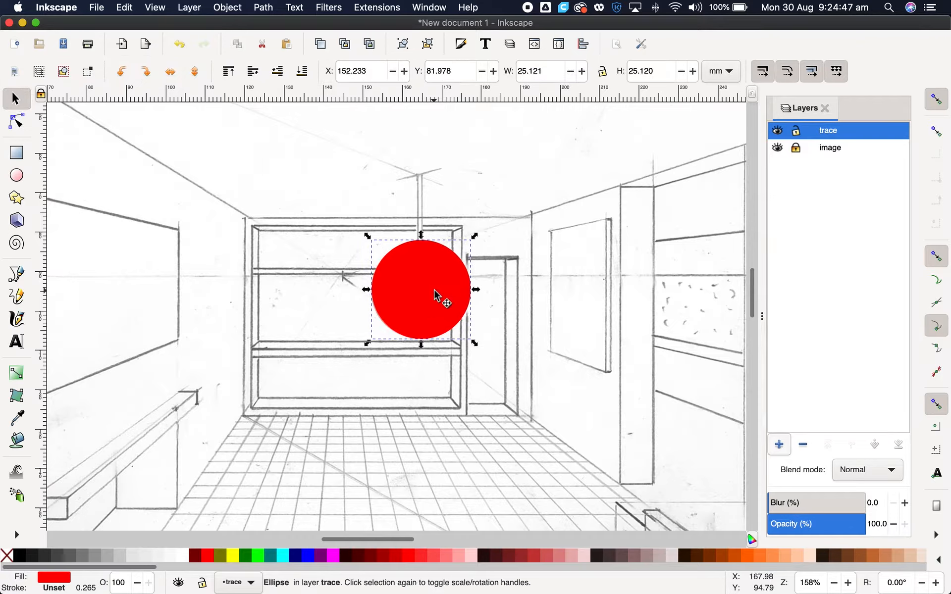
left_click(520, 297)
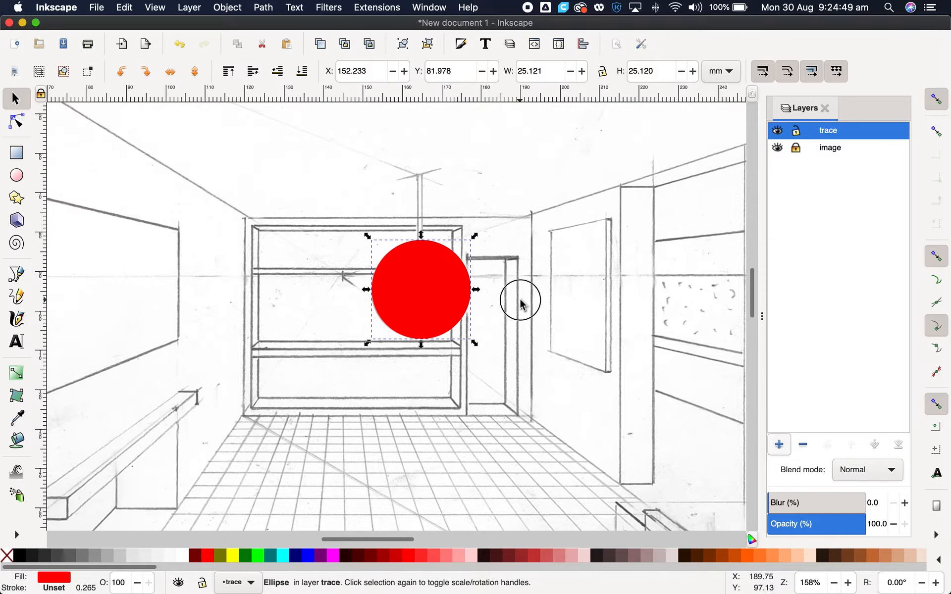
Make the lamp circle's red fill fully transparent by setting its alpha to 0
left_click(449, 301)
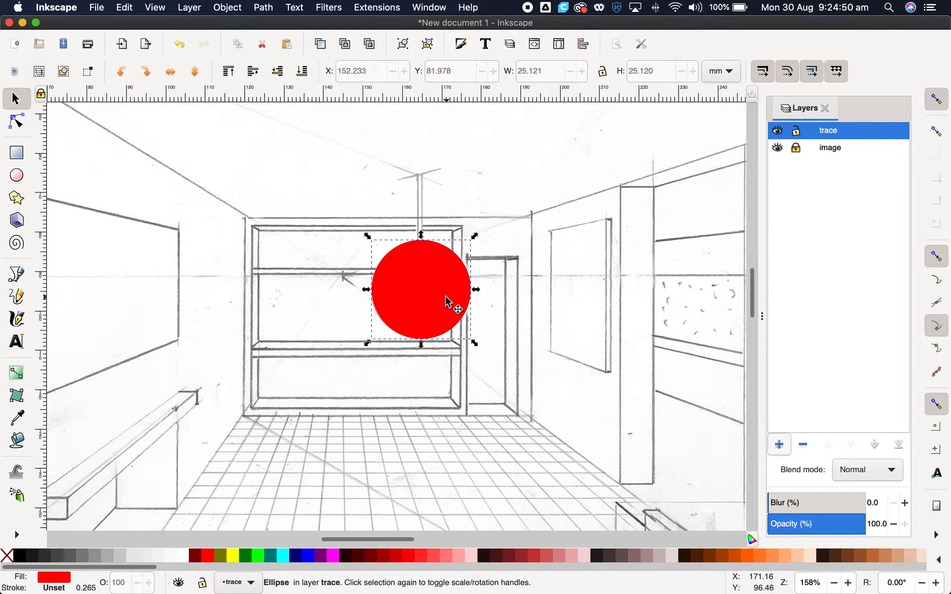
left_click(52, 579)
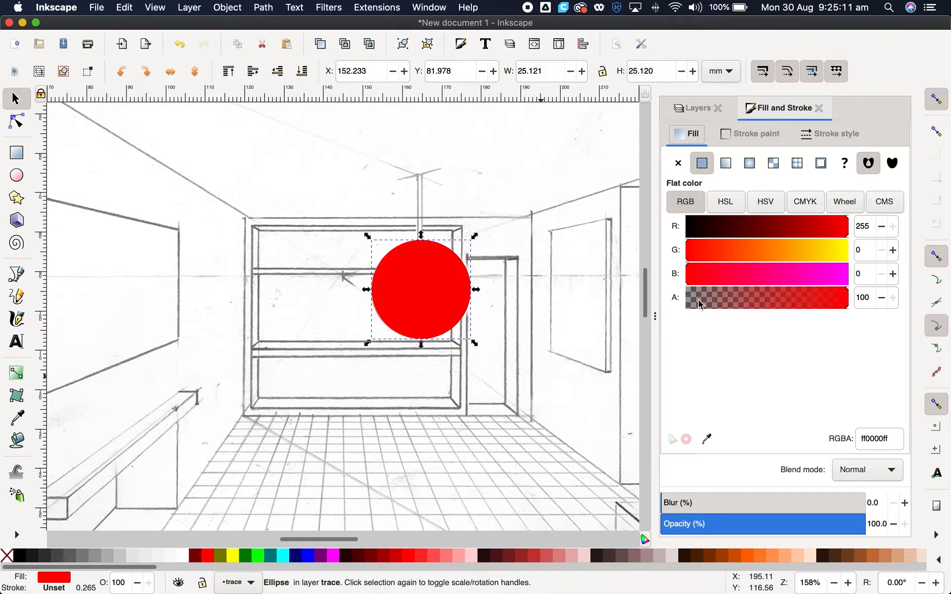
left_click_drag(695, 300, 686, 303)
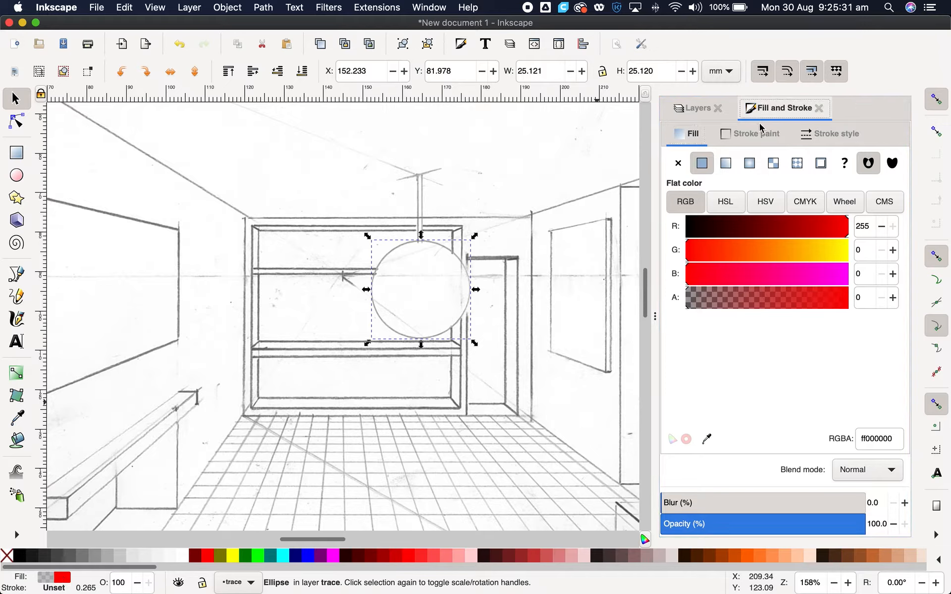
Give the lamp circle a flat black stroke, switch its colour sliders to CMYK, and deselect it
left_click(737, 134)
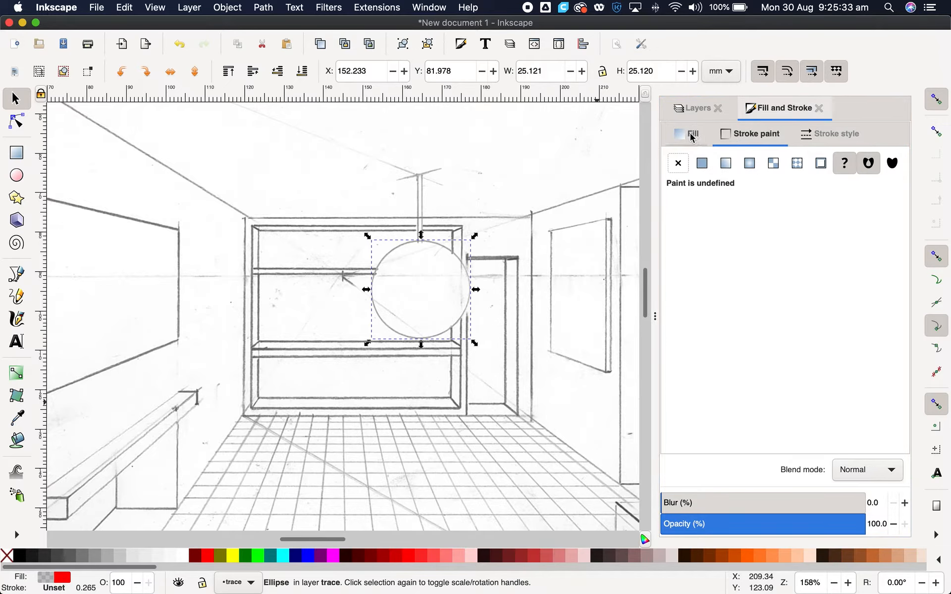
left_click(702, 163)
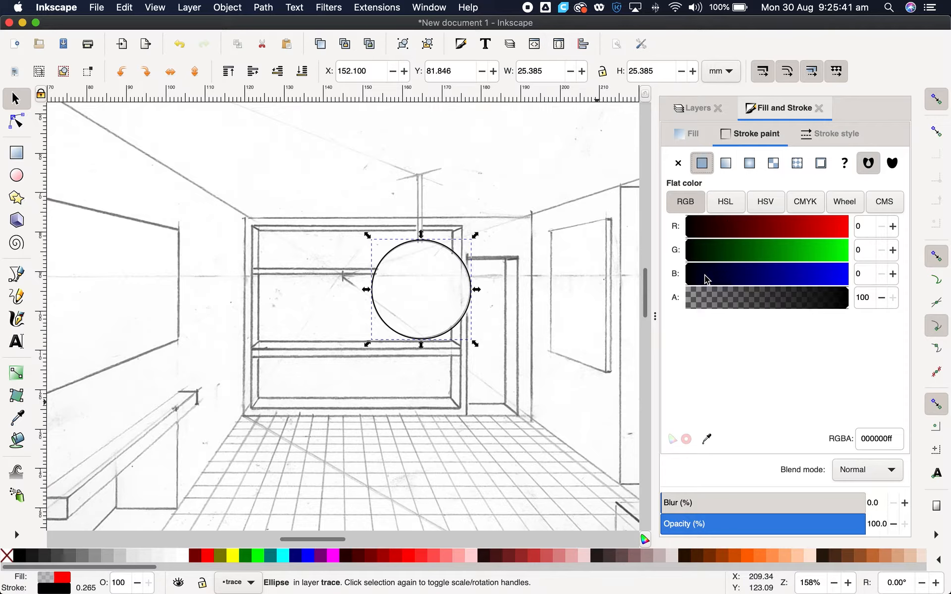
left_click(805, 201)
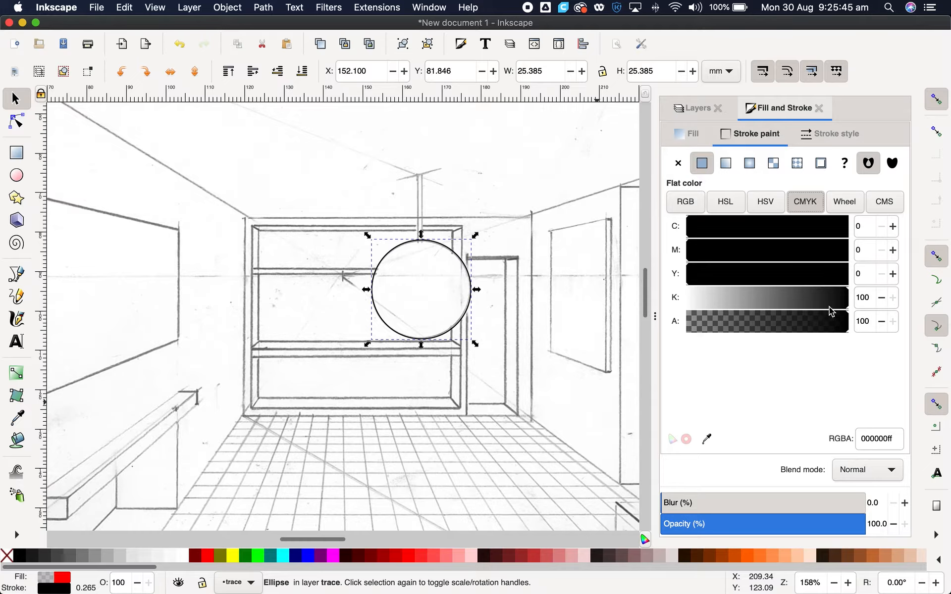
left_click(501, 200)
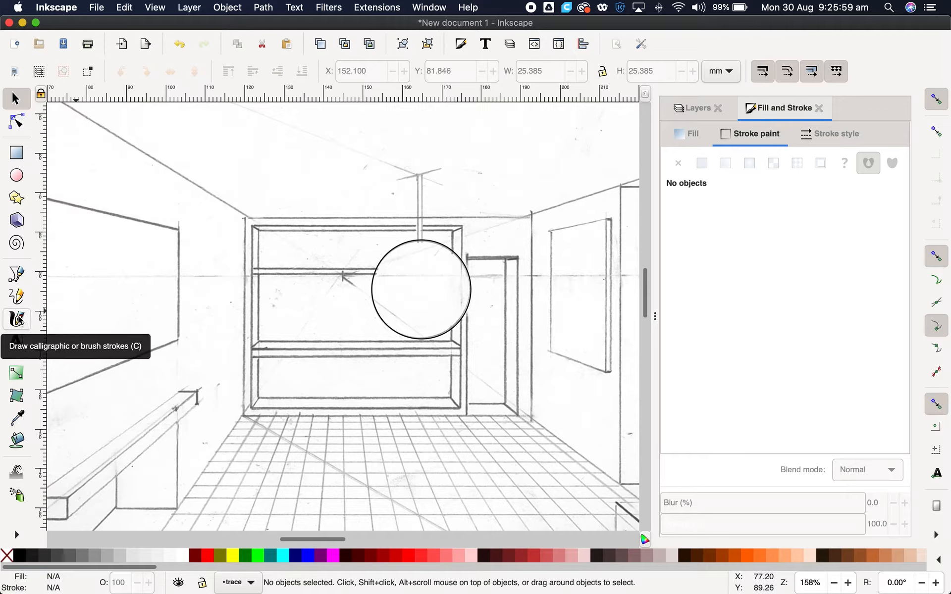
Draw a closed, smoothly curved freeform shape with the Pen tool across the ceiling and upper-left part of the shelving
left_click(17, 277)
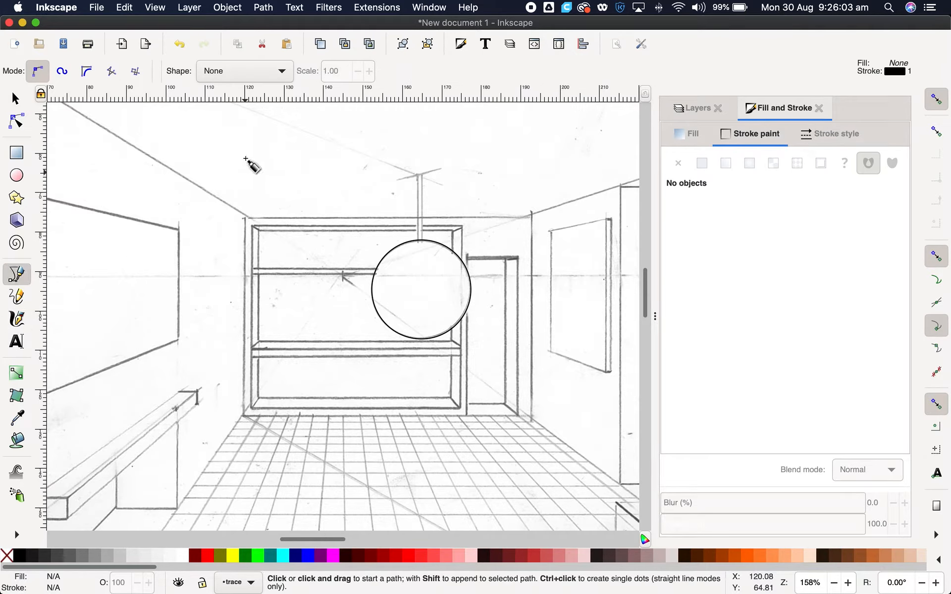
left_click_drag(241, 163, 262, 137)
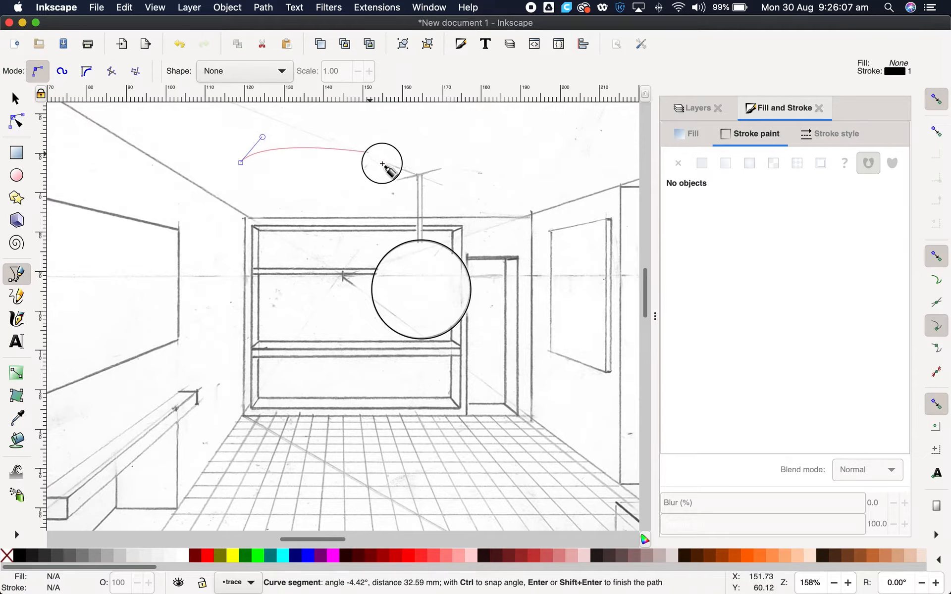
left_click_drag(369, 152, 417, 187)
left_click_drag(353, 198, 281, 207)
left_click_drag(226, 268, 191, 244)
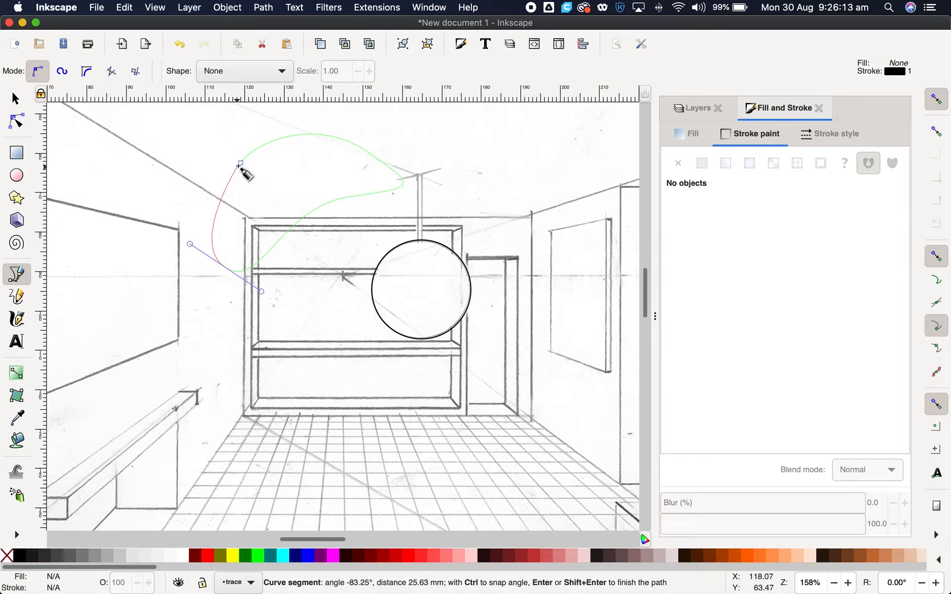
mouse_move(242, 162)
left_mouse_down()
mouse_move(261, 156)
mouse_move(278, 131)
left_mouse_up()
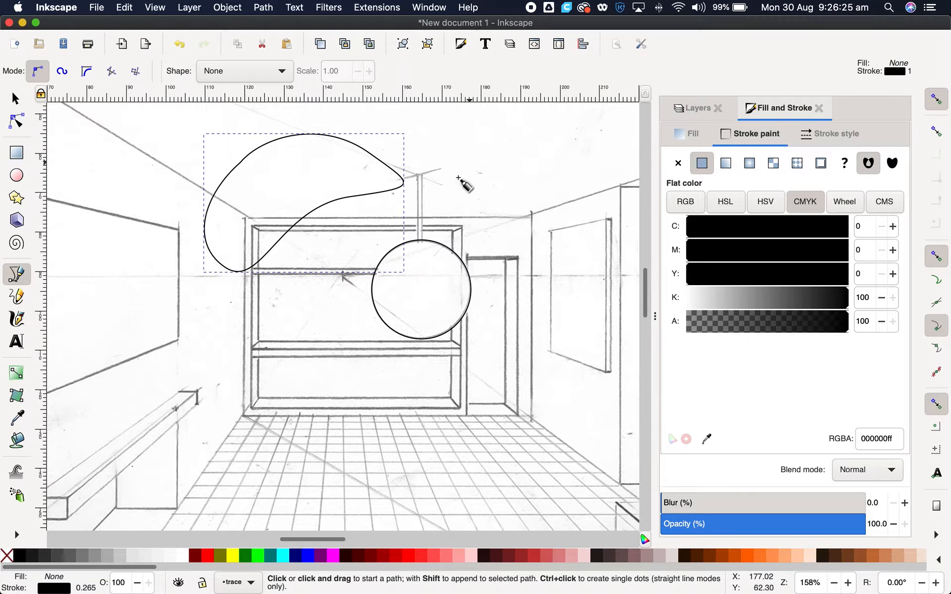
Draw a closed, straight-sided quadrilateral with the Pen tool above the doorway and right wall
left_click(494, 133)
left_click(491, 212)
left_click(578, 230)
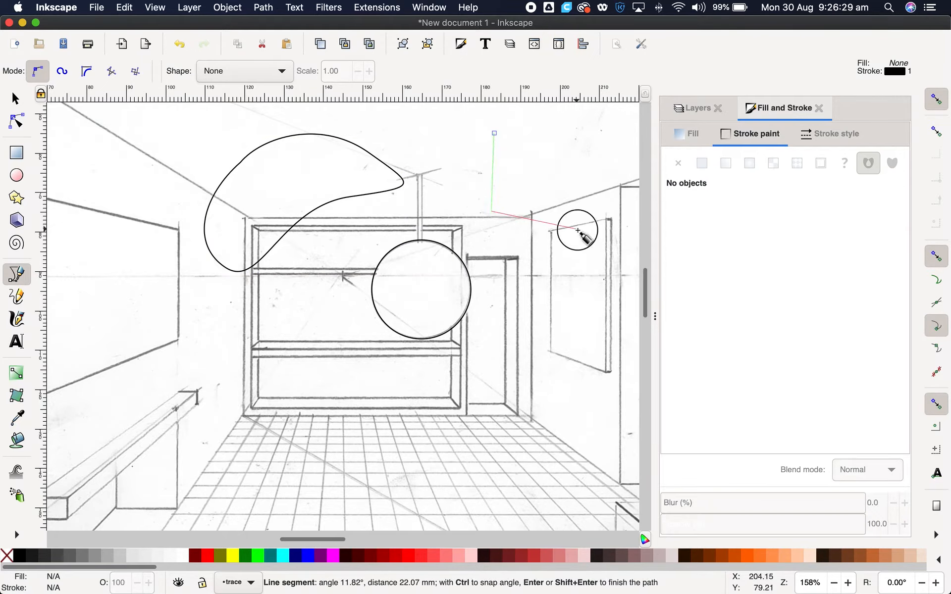
left_click(591, 160)
left_click(494, 133)
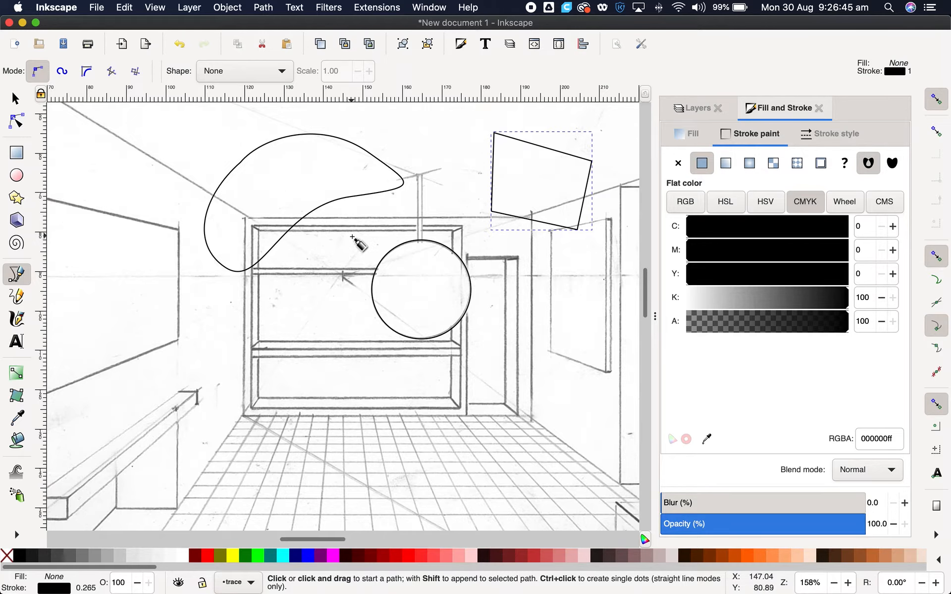
key("space")
left_click_drag(442, 222, 187, 295)
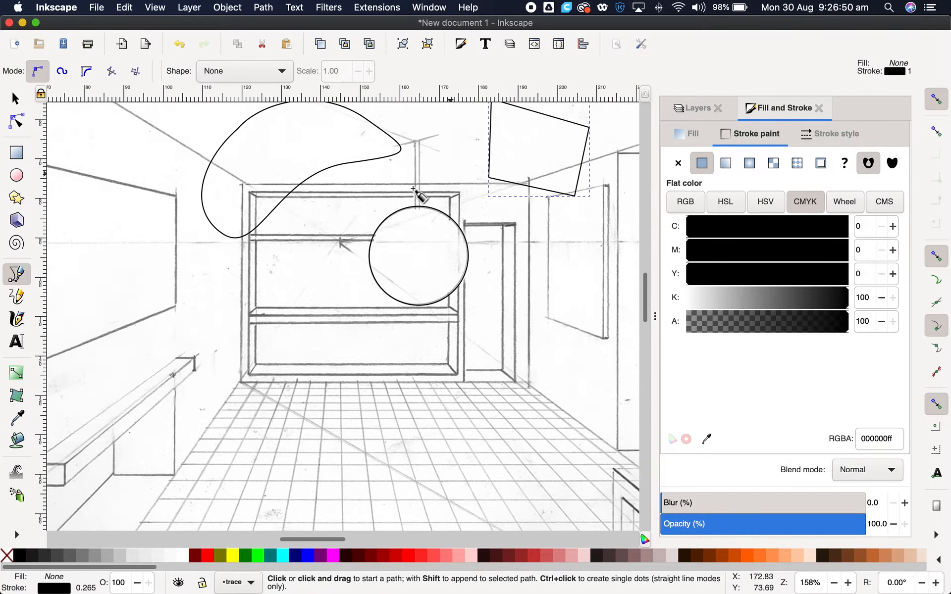
Create a new blank document and fill a tall flowed text frame on the page's left half with random placeholder text
left_click(96, 7)
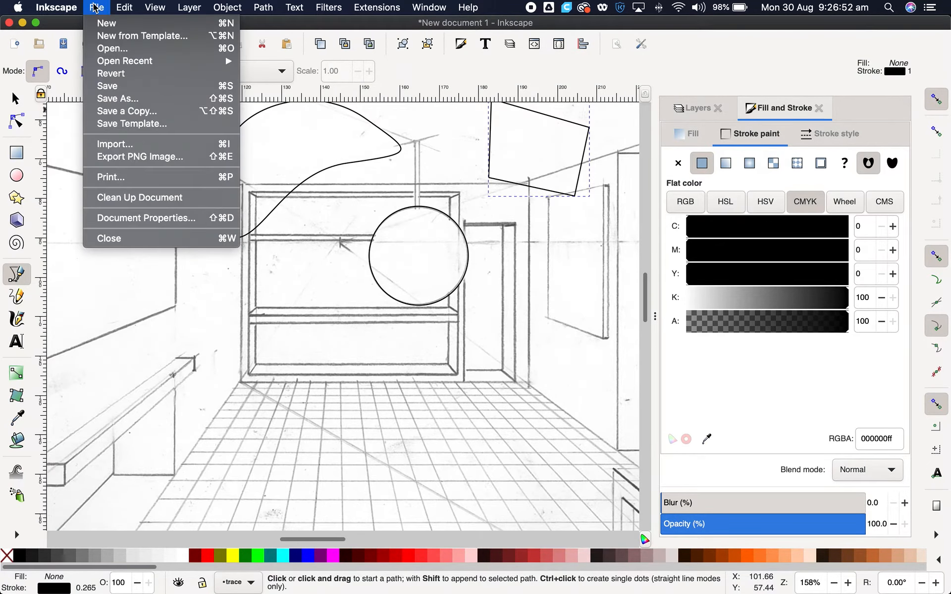
left_click(107, 24)
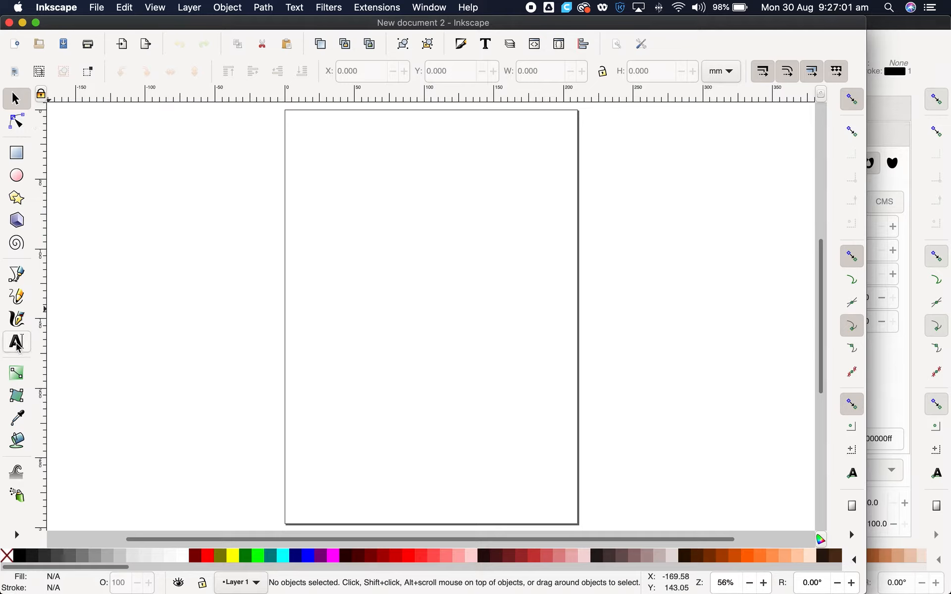
left_click_drag(299, 213, 419, 434)
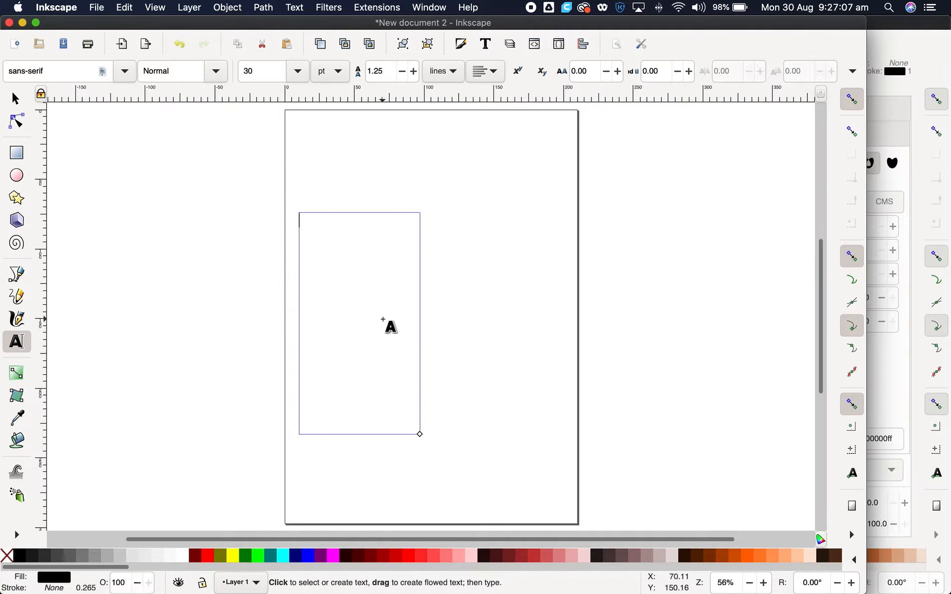
type("ldskjhflkahdsfgkl")
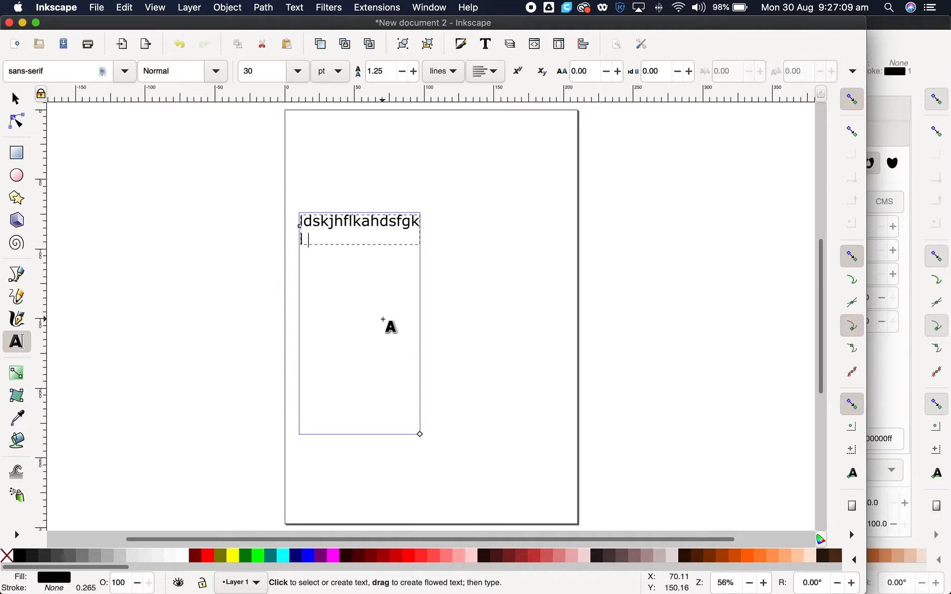
type(" hdslkjfgh ajlskdfhjkl asdhfljk dskjfhasjlkdf jkasdhfjkd fjlkasdhjkl faklsfg asdf sdgf adfgd afg da")
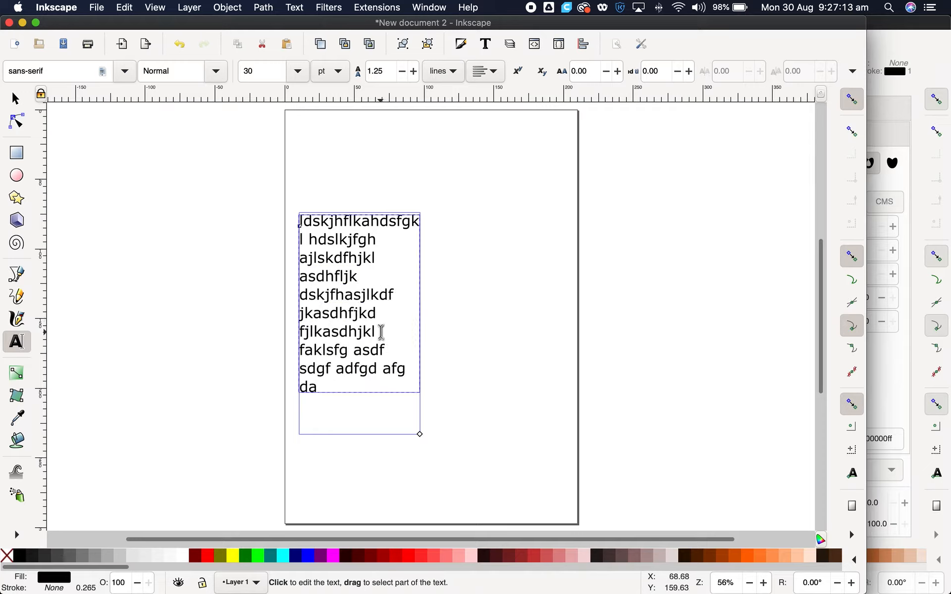
Set the font size of all the placeholder text to 9 pt
key("super+a")
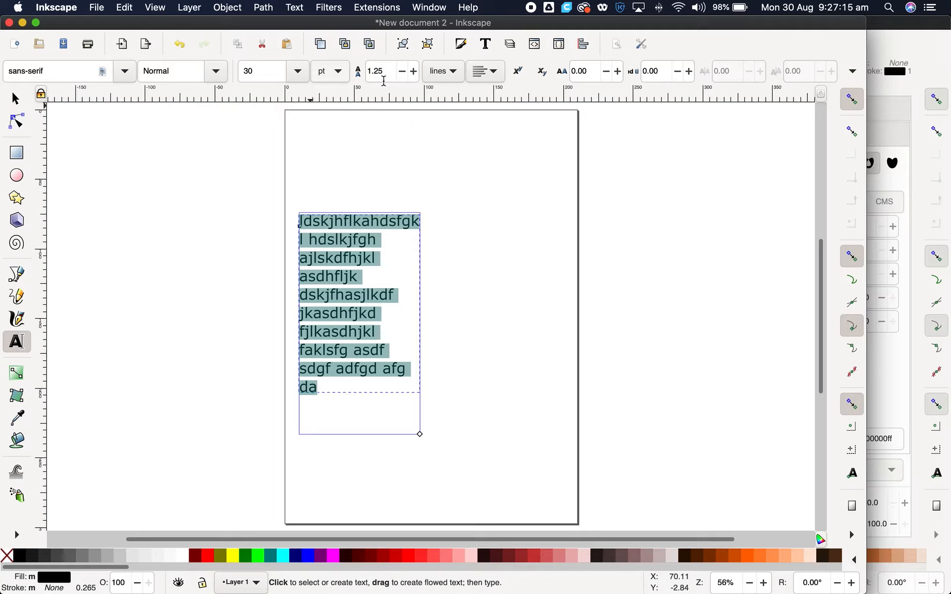
left_click(297, 74)
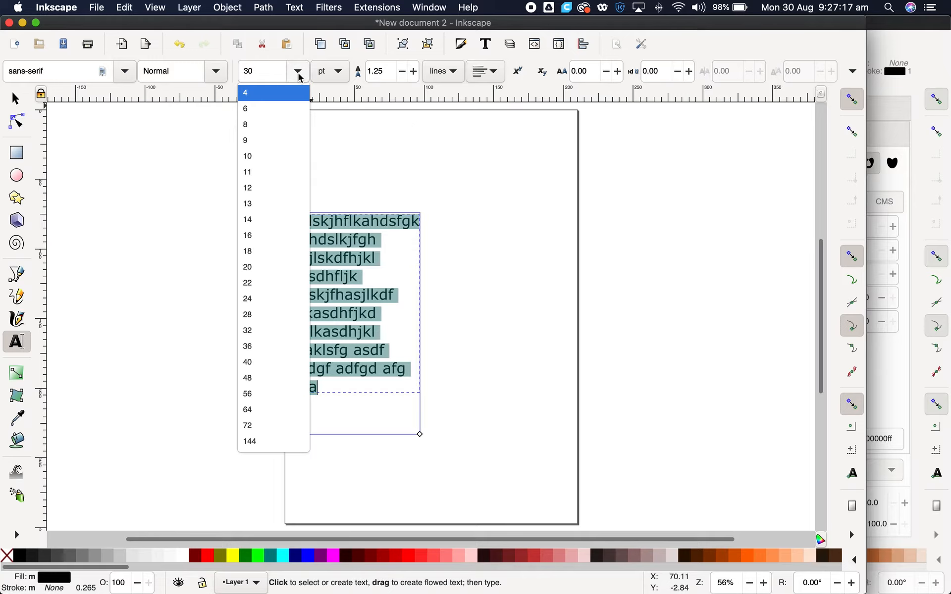
left_click(258, 140)
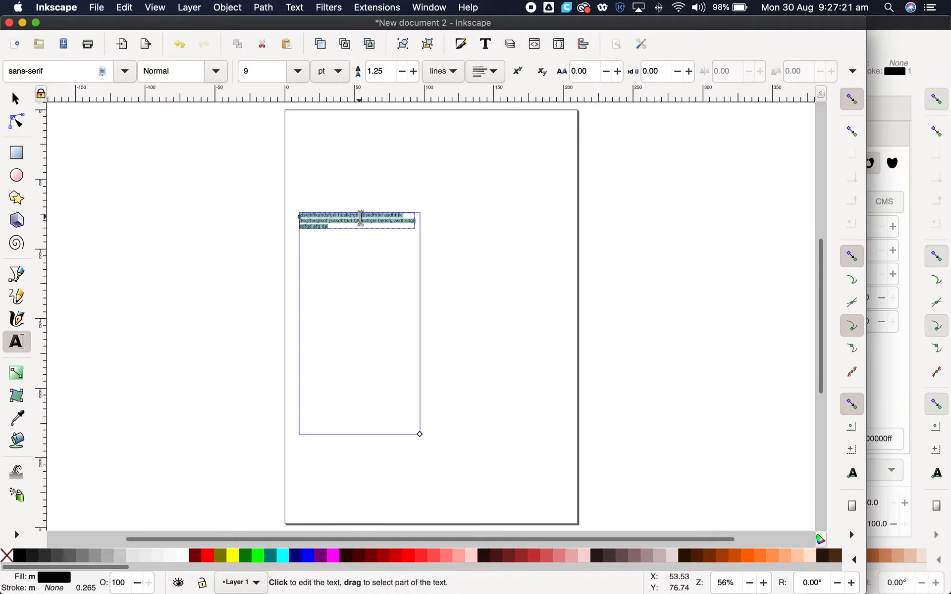
Copy the whole placeholder paragraph and paste it repeatedly until the text frame is nearly full
left_click(328, 220)
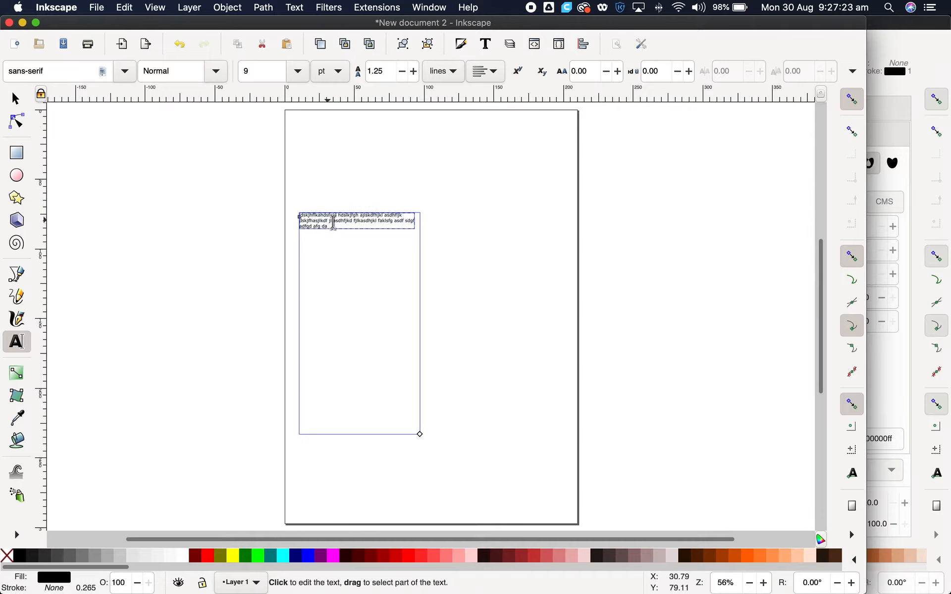
key("super+a")
key("super+c")
key("super+v")
key("super+v")
key("super+v")
key("super+v")
key("super+v")
key("super+v")
key("super+v")
key("super+v")
key("super+v")
key("super+v")
key("super+v")
key("super+v")
key("super+v")
key("super+v")
key("super+v")
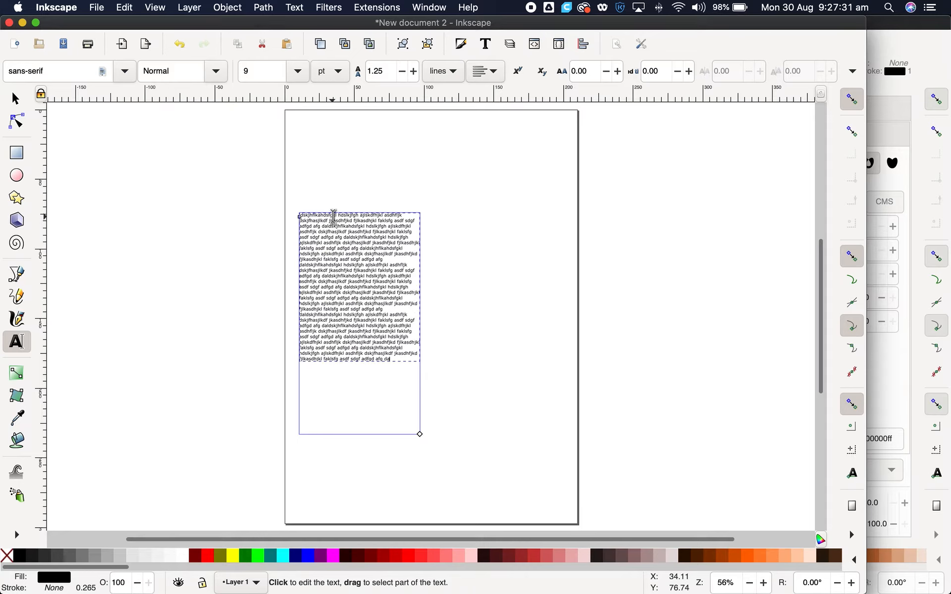
key("super+v")
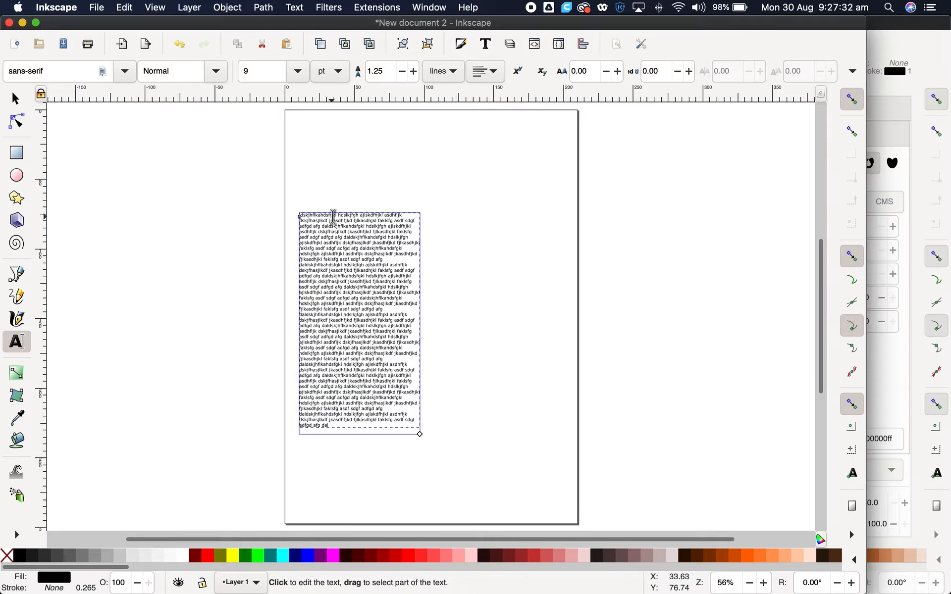
Move the placeholder text block about 36 mm down the page
left_click(15, 99)
left_click(457, 315)
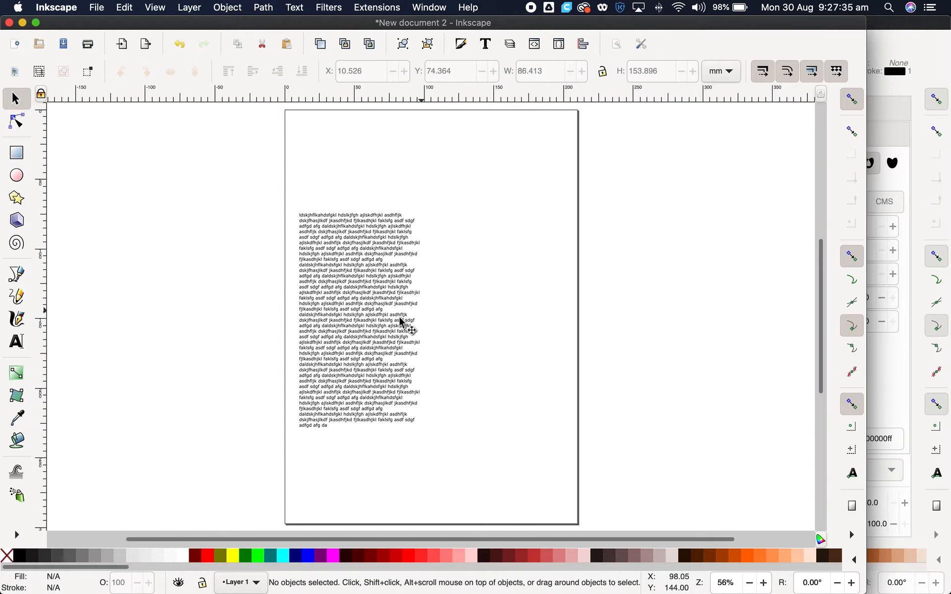
left_click_drag(395, 382, 394, 434)
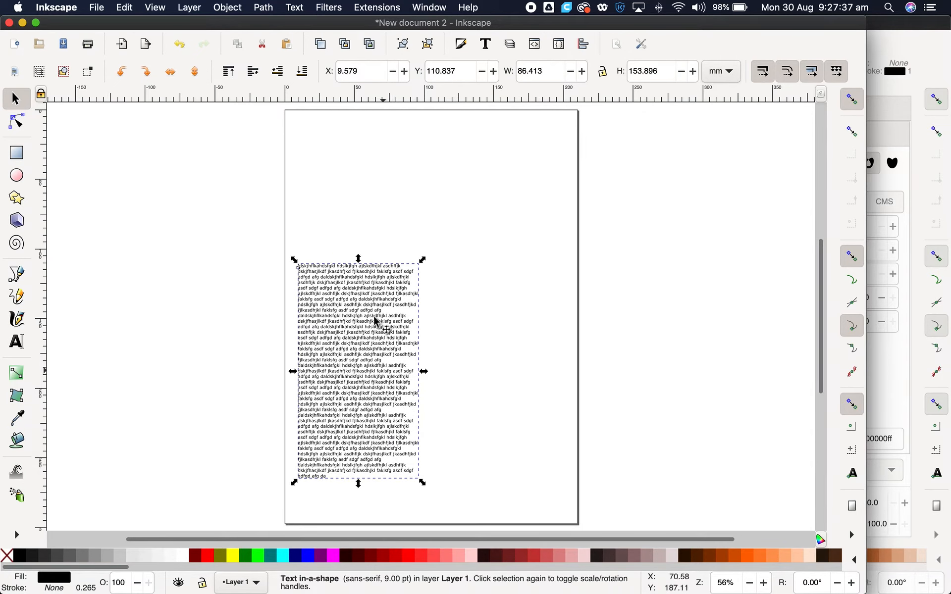
Open the Text and Font settings for the placeholder text block and examine its text content, font features, and font family and style options
right_click(369, 296)
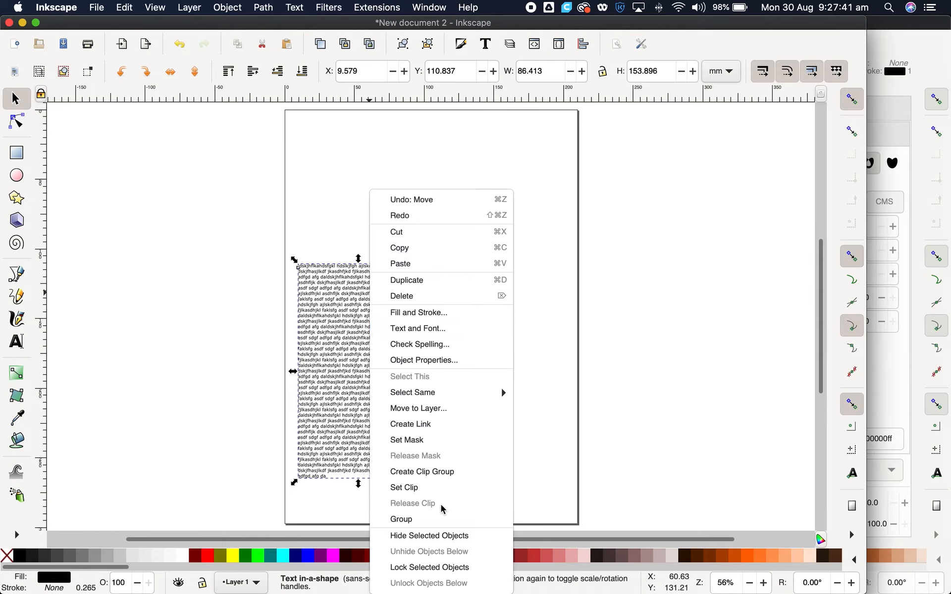
mouse_move(434, 396)
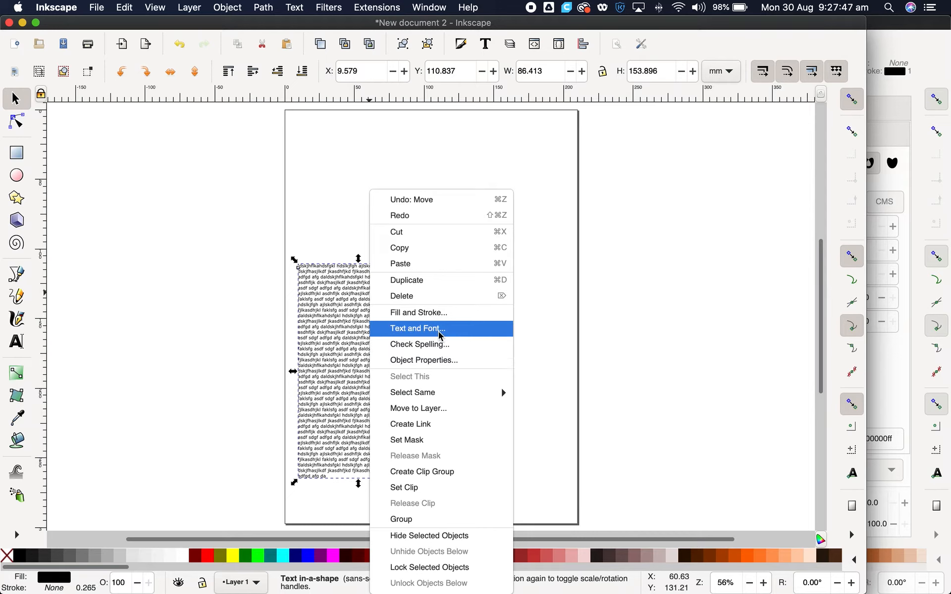
left_click(439, 332)
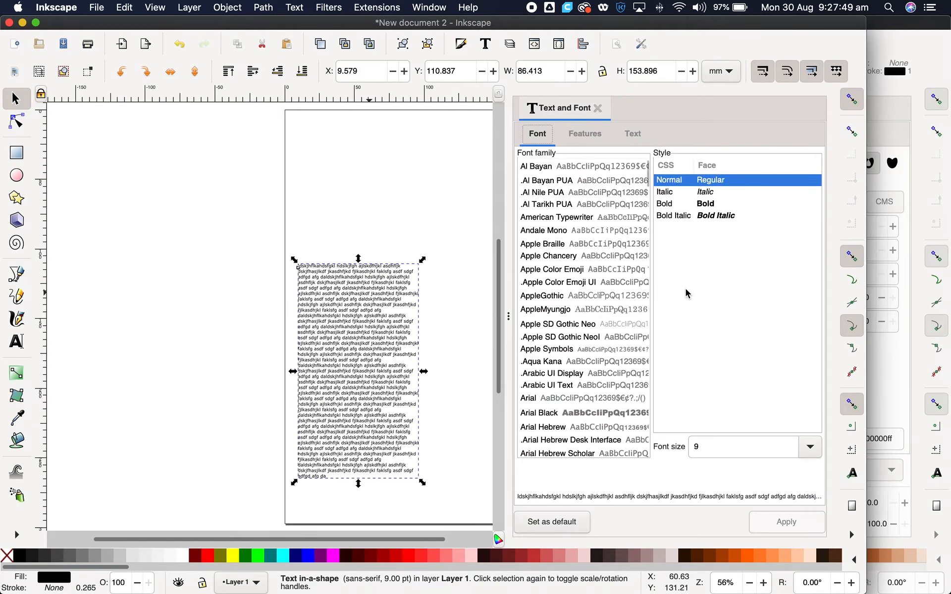
left_click(632, 141)
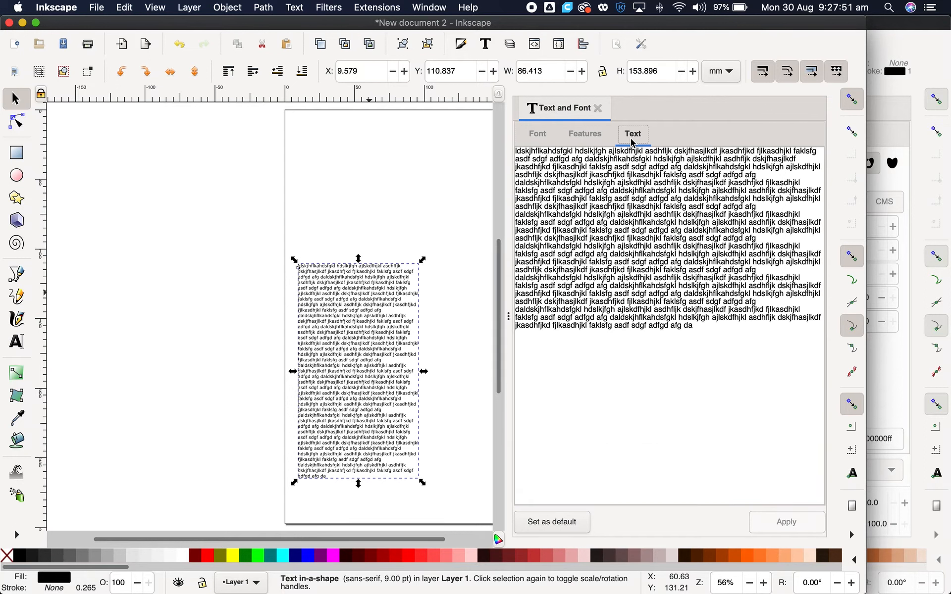
left_click(586, 136)
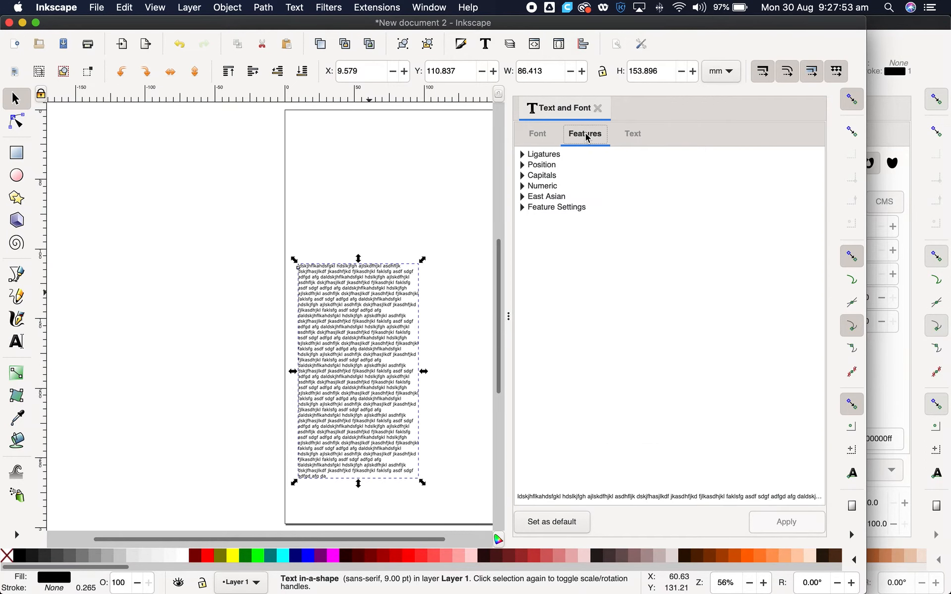
left_click(545, 138)
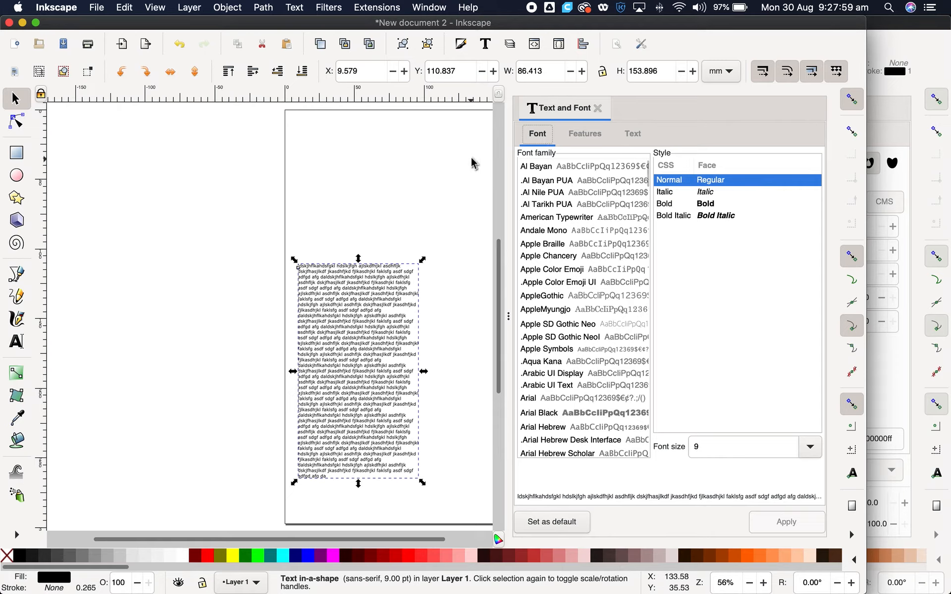
View the placeholder text block's Object Properties, and return to its Text and Font settings
left_click(274, 168)
right_click(323, 366)
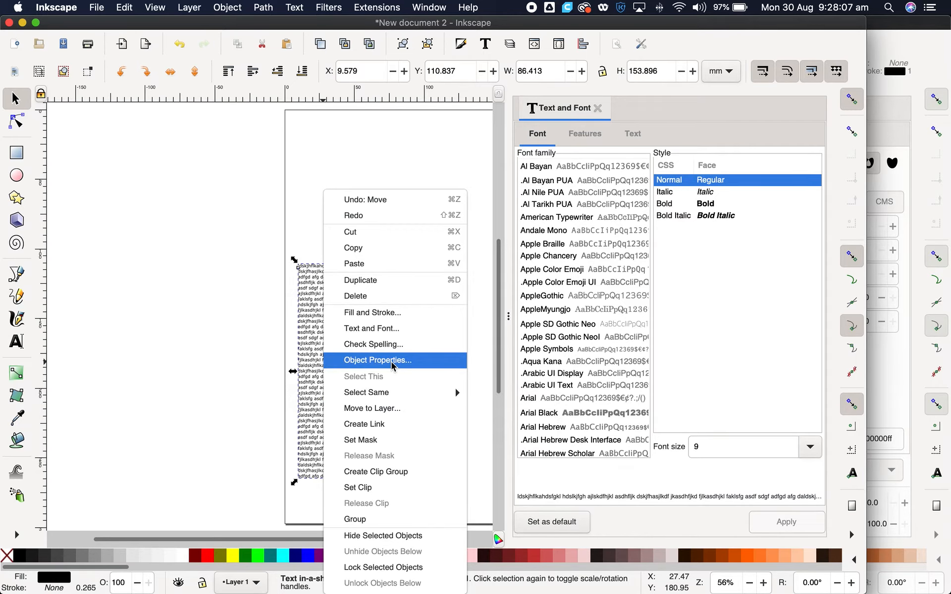
left_click(392, 360)
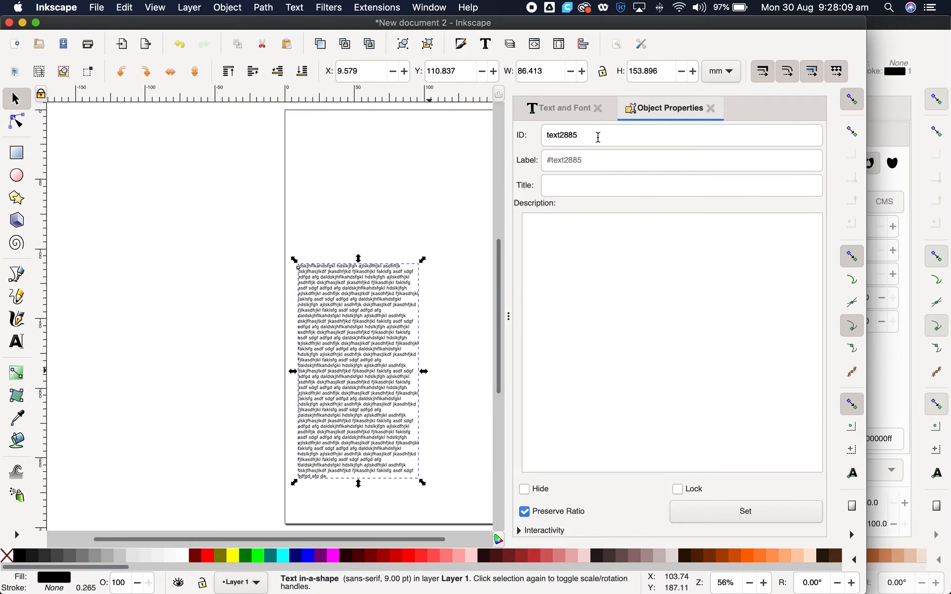
left_click(563, 110)
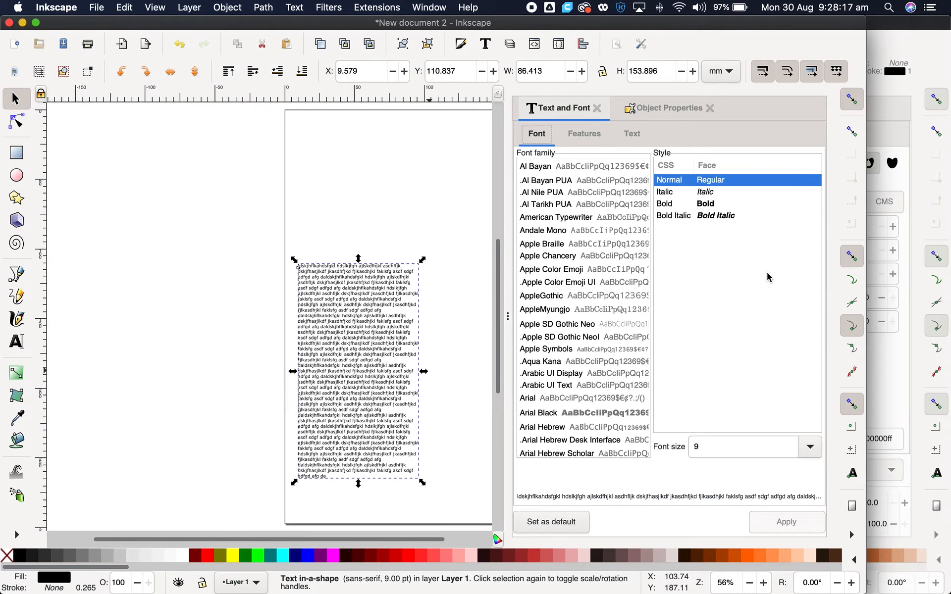
Try a two-column layout by pasting a copy of the text block beside the original at about X 112 mm, and cut the copy away
left_click_drag(389, 223, 162, 216)
scroll(163, 217, "up", 1, "ctrl")
left_click_drag(258, 334, 141, 249)
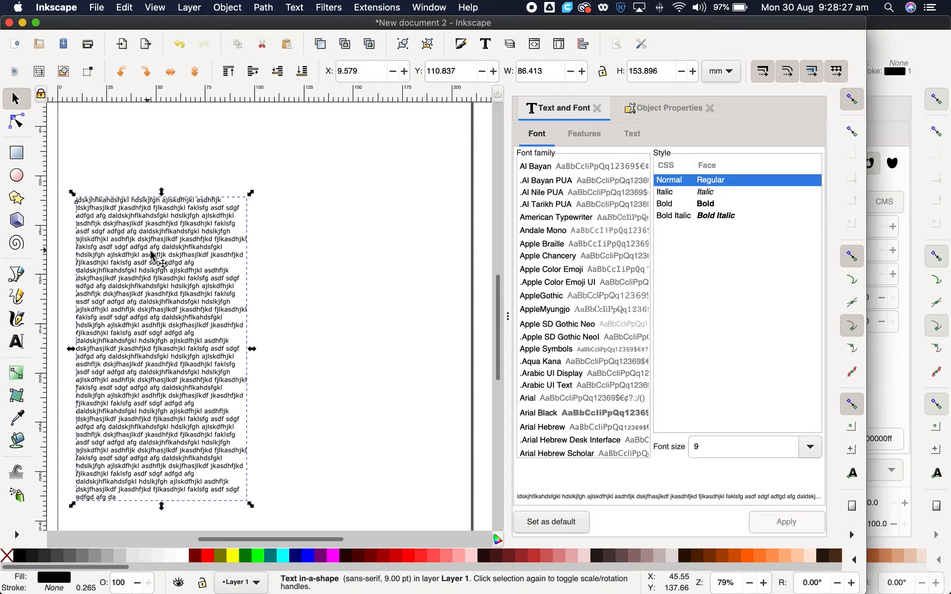
left_click(299, 271)
key("super+v")
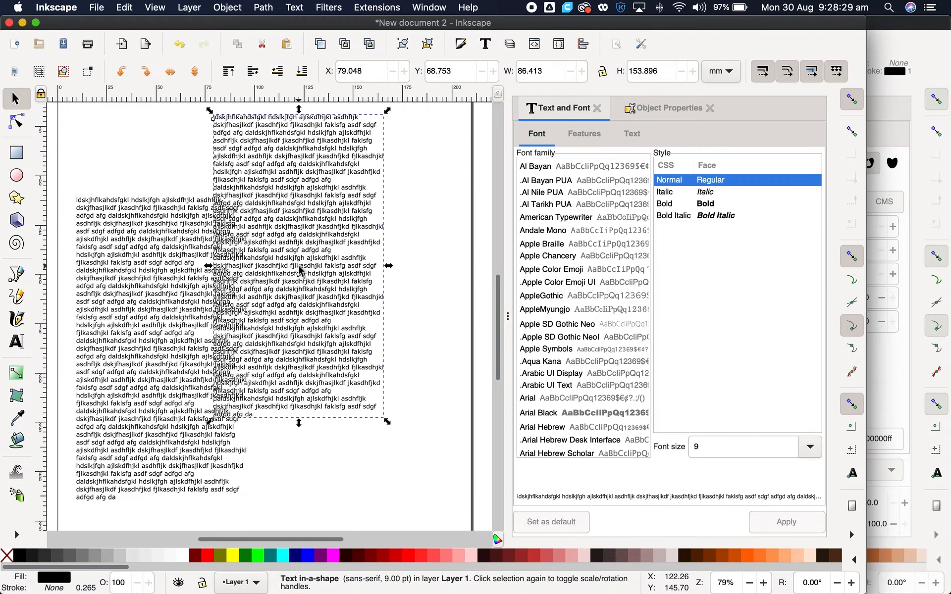
left_click_drag(293, 237, 379, 330)
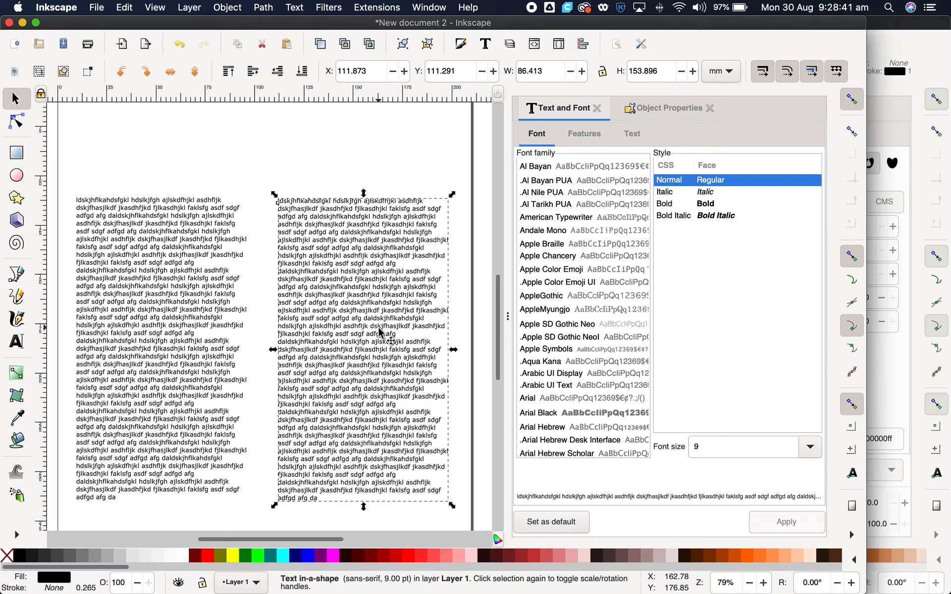
key("super+x")
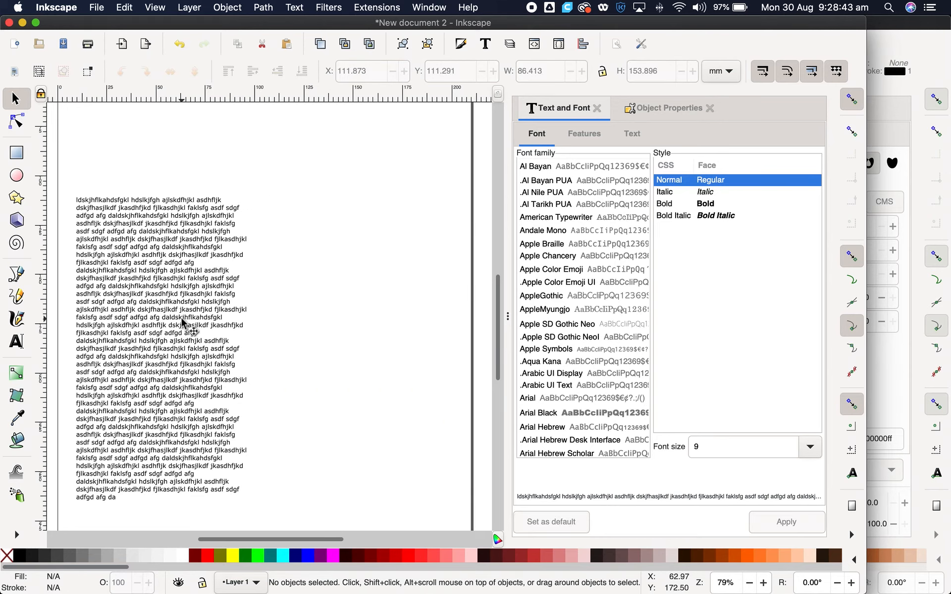
key("super+v")
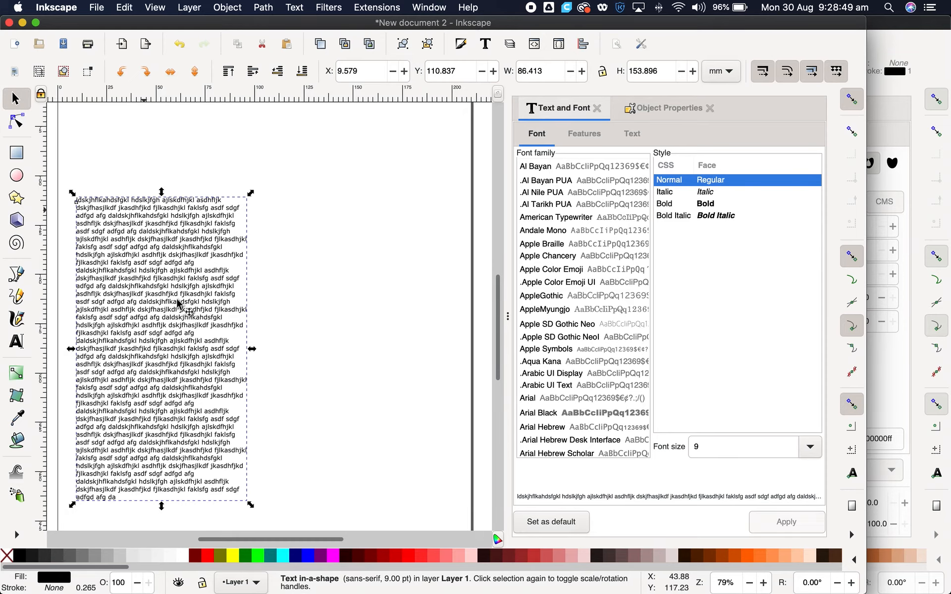
Move the original text block about 94 mm across to the page's right half, deselect it, and widen the document window
left_click_drag(167, 327, 356, 328)
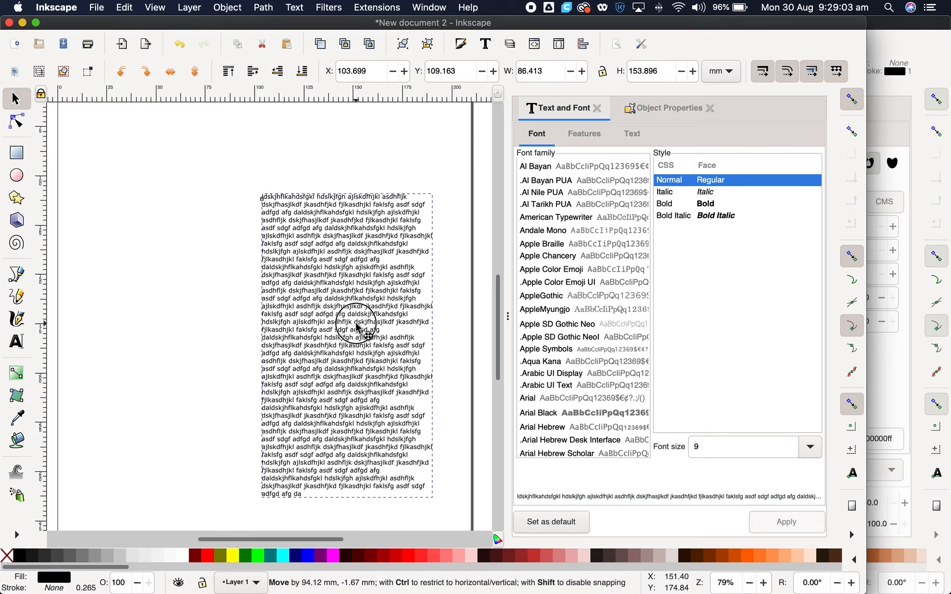
left_click_drag(357, 324, 356, 324)
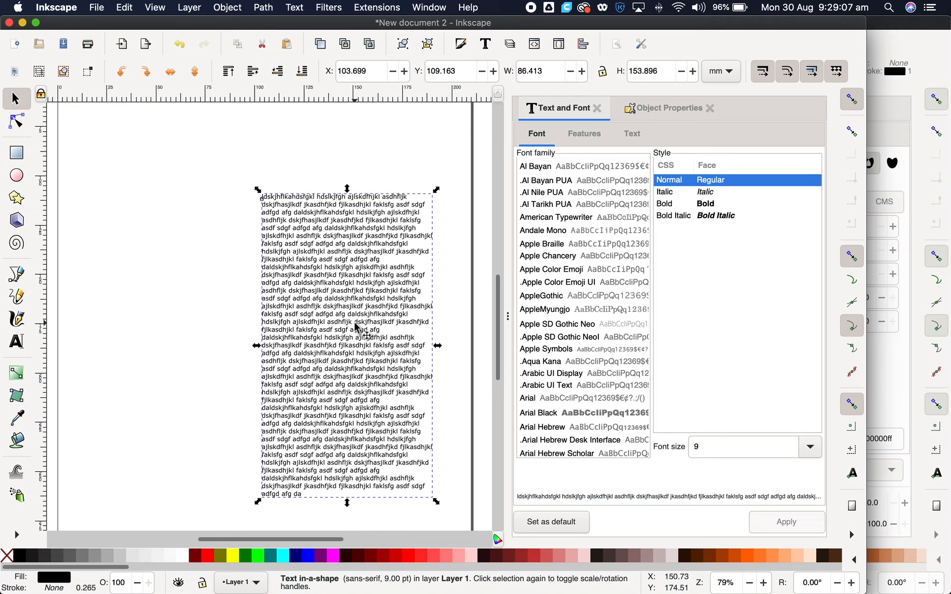
left_click(241, 337)
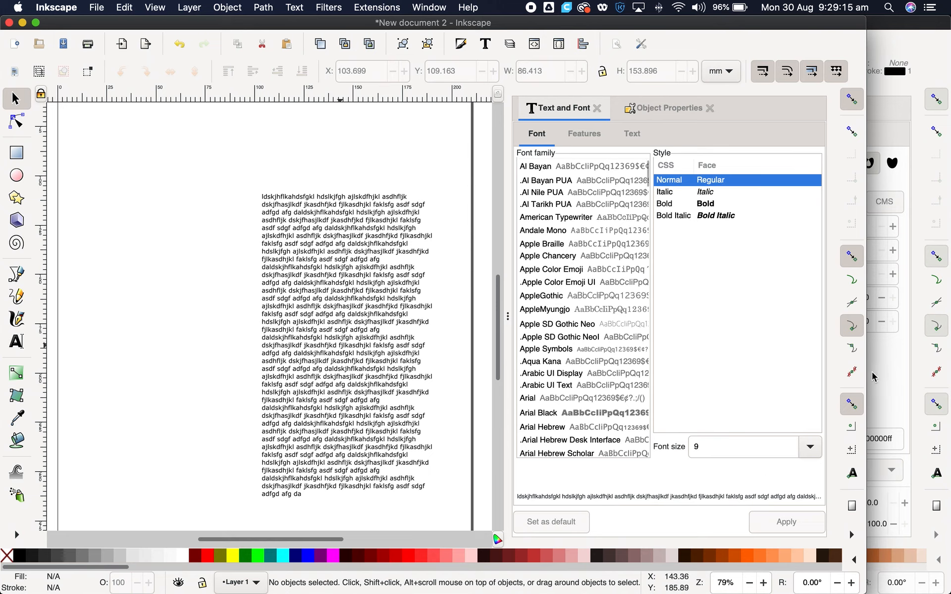
left_click_drag(866, 377, 940, 377)
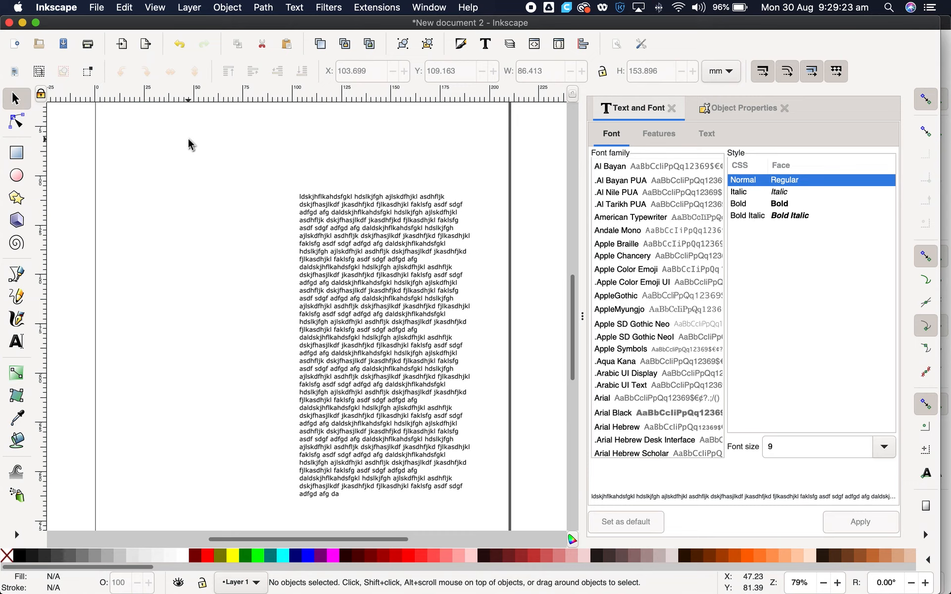